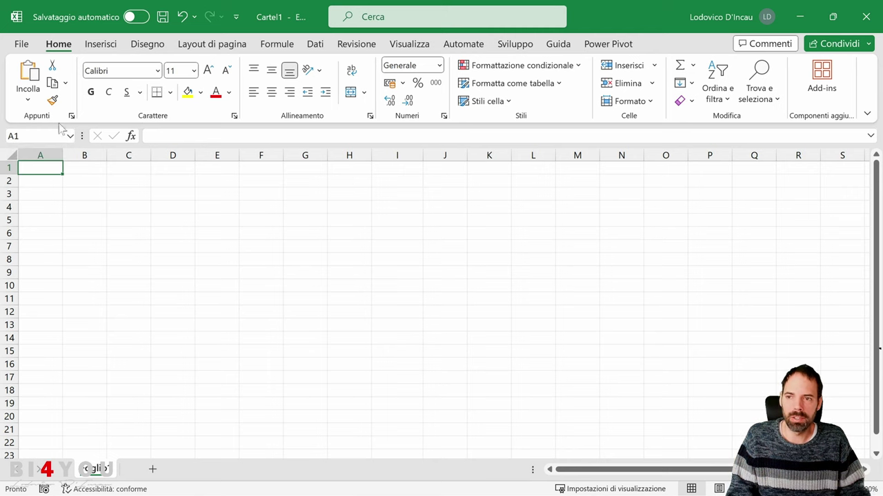
{"action": "left_click", "coordinate": [22, 45]}
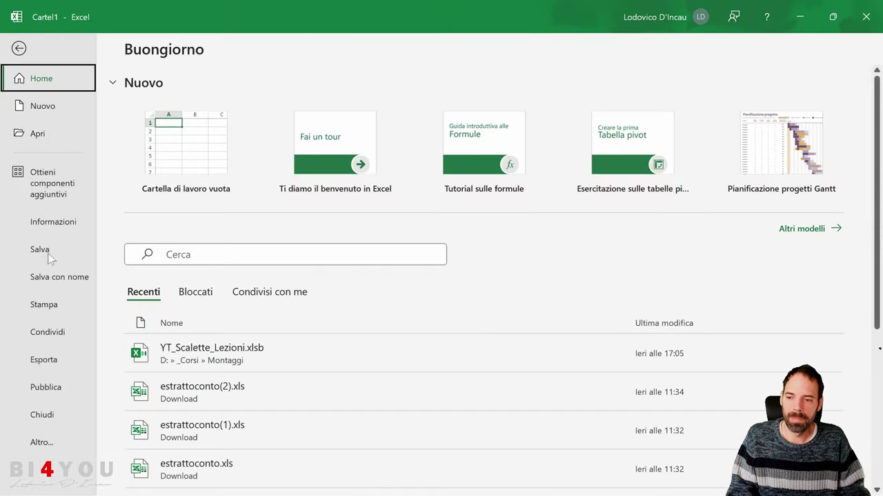
{"action": "left_click", "coordinate": [40, 444]}
{"action": "left_click", "coordinate": [145, 387]}
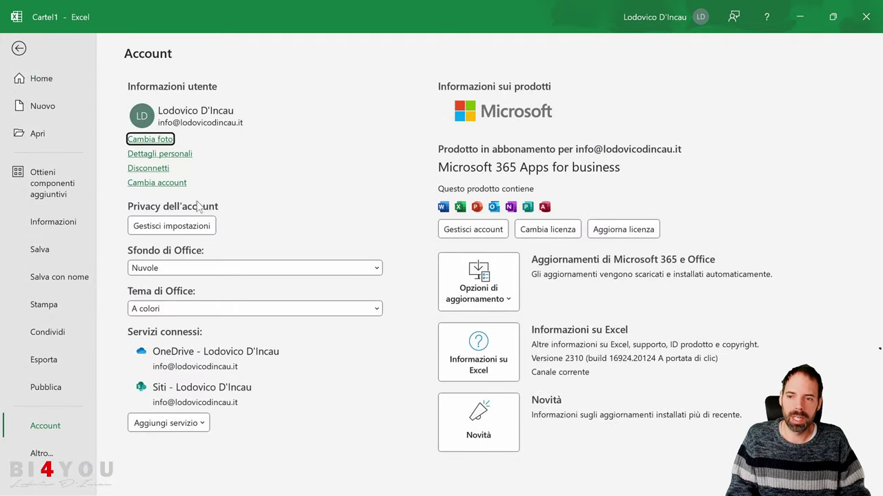
{"action": "left_click", "coordinate": [172, 226]}
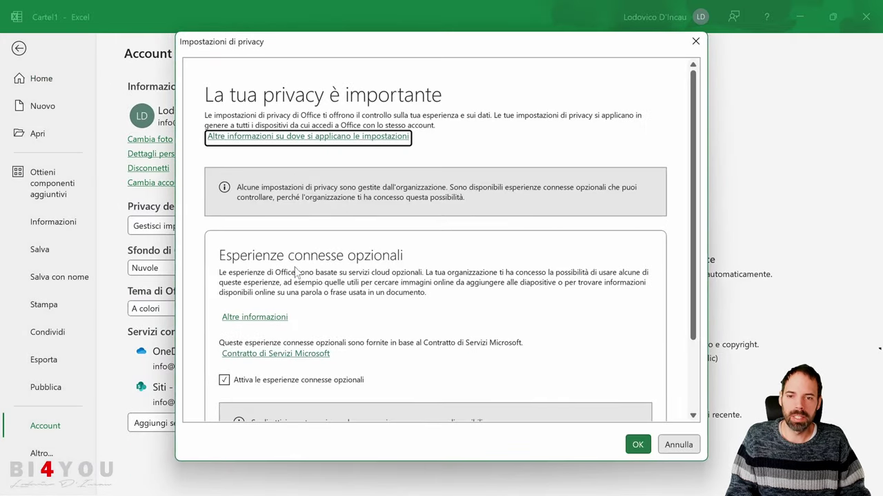
{"action": "scroll", "coordinate": [297, 273], "scroll_direction": "down", "scroll_amount": 1}
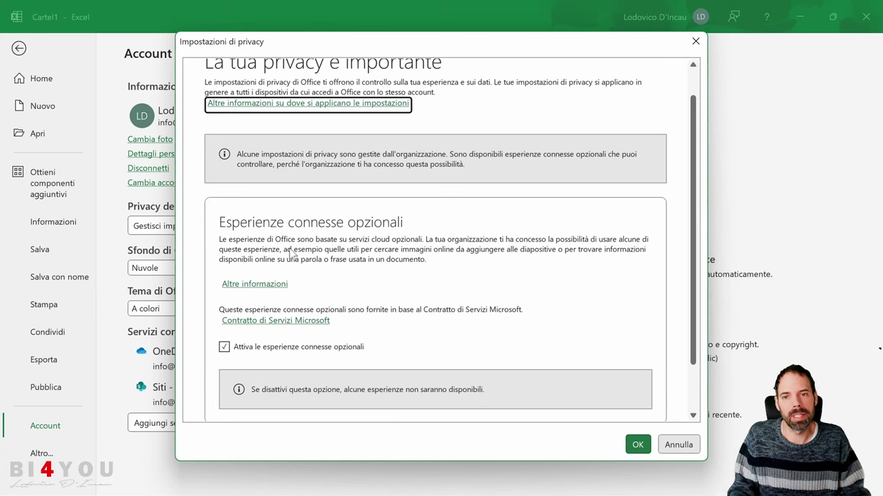
{"action": "key", "text": "alt+Tab"}
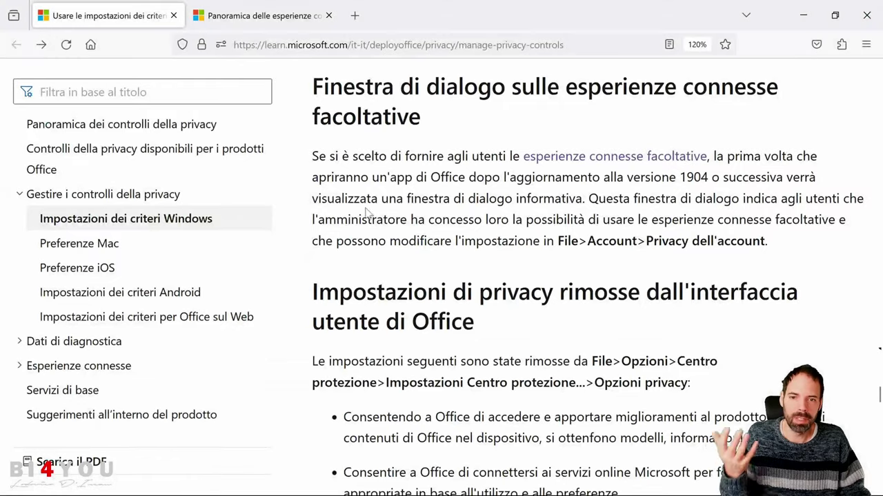
{"action": "left_click", "coordinate": [297, 15]}
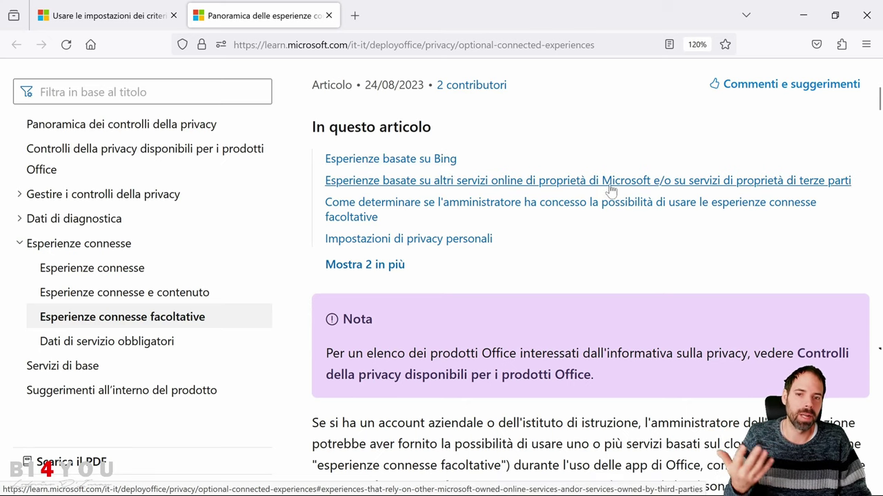
{"action": "scroll", "coordinate": [570, 191], "scroll_direction": "down", "scroll_amount": 10}
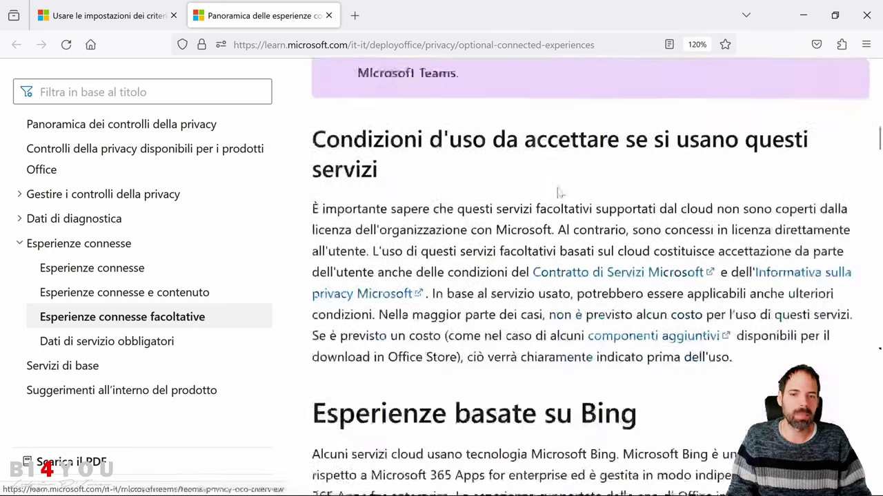
{"action": "scroll", "coordinate": [559, 193], "scroll_direction": "down", "scroll_amount": 7}
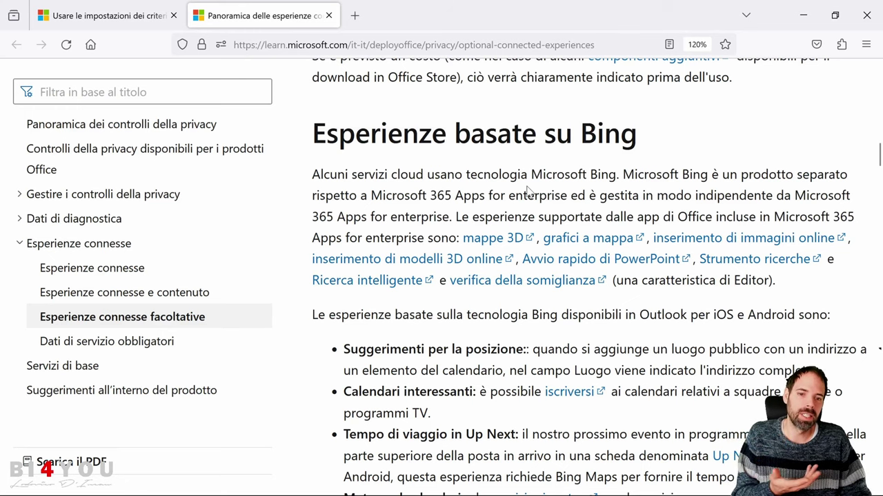
{"action": "left_click_drag", "start_coordinate": [326, 133], "coordinate": [620, 133]}
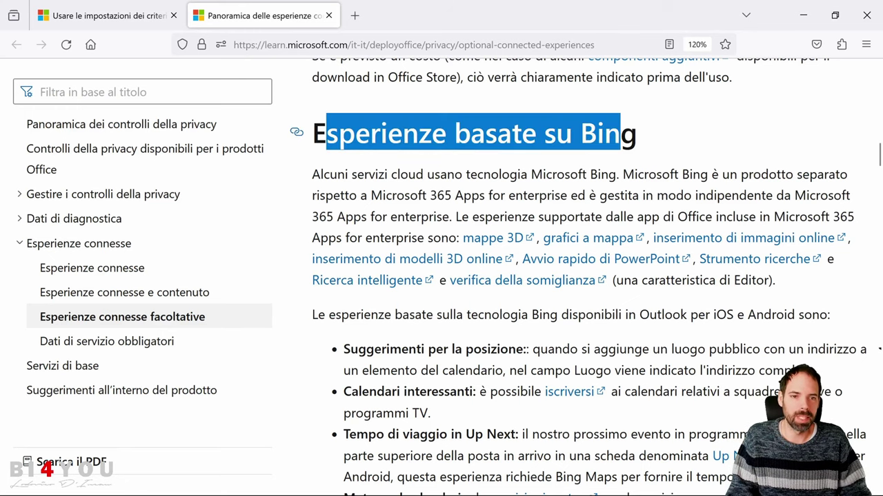
{"action": "scroll", "coordinate": [588, 276], "scroll_direction": "down", "scroll_amount": 5}
{"action": "scroll", "coordinate": [589, 276], "scroll_direction": "up", "scroll_amount": 2}
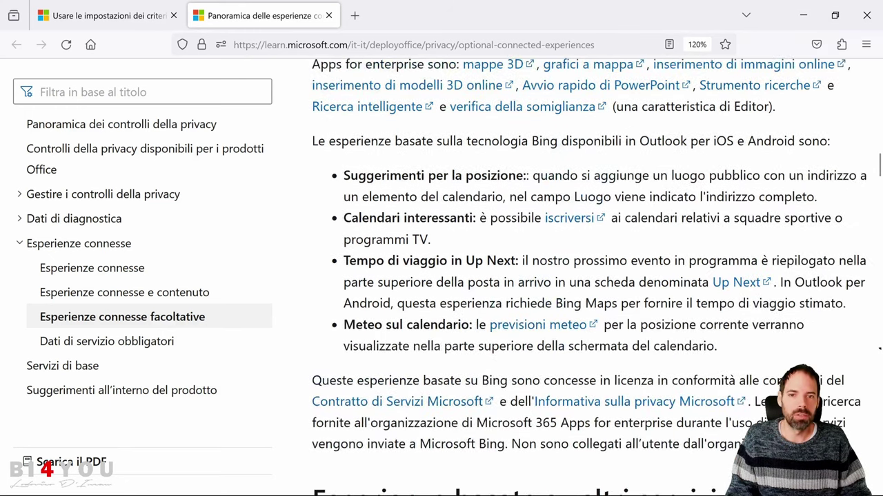
{"action": "left_click_drag", "start_coordinate": [366, 176], "coordinate": [507, 176]}
{"action": "left_click_drag", "start_coordinate": [384, 218], "coordinate": [470, 218]}
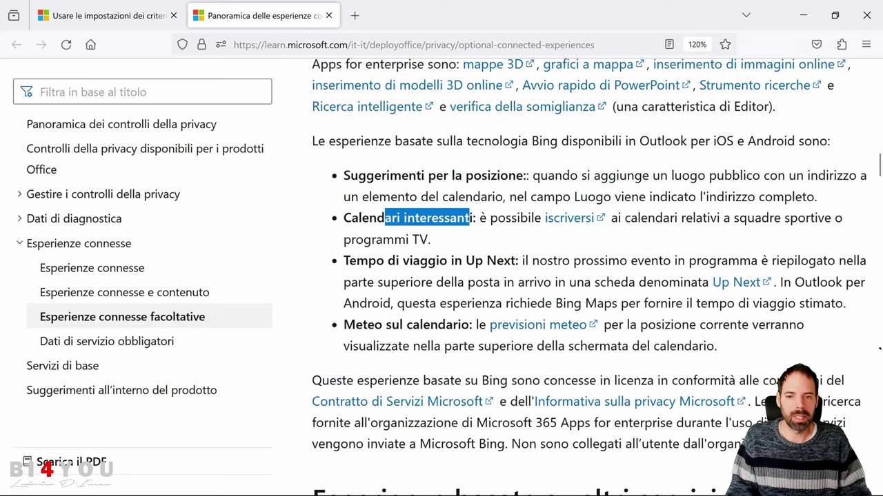
{"action": "left_click_drag", "start_coordinate": [376, 261], "coordinate": [505, 261]}
{"action": "scroll", "coordinate": [473, 255], "scroll_direction": "down", "scroll_amount": 5}
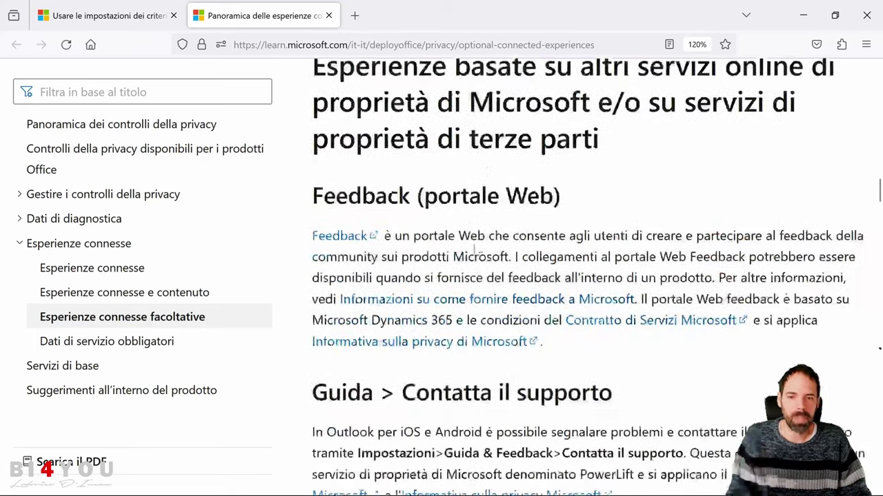
{"action": "left_click_drag", "start_coordinate": [349, 196], "coordinate": [544, 196]}
{"action": "scroll", "coordinate": [535, 200], "scroll_direction": "down", "scroll_amount": 4}
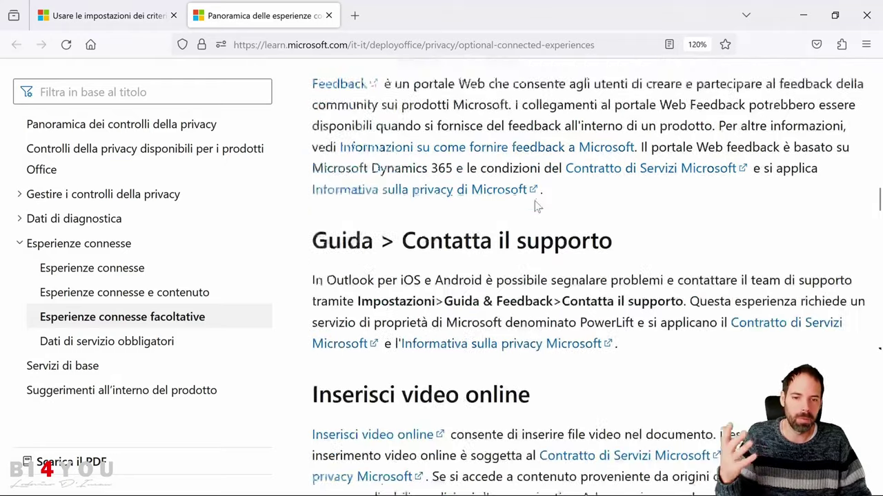
{"action": "scroll", "coordinate": [535, 200], "scroll_direction": "down", "scroll_amount": 5}
{"action": "left_click_drag", "start_coordinate": [318, 112], "coordinate": [531, 113]}
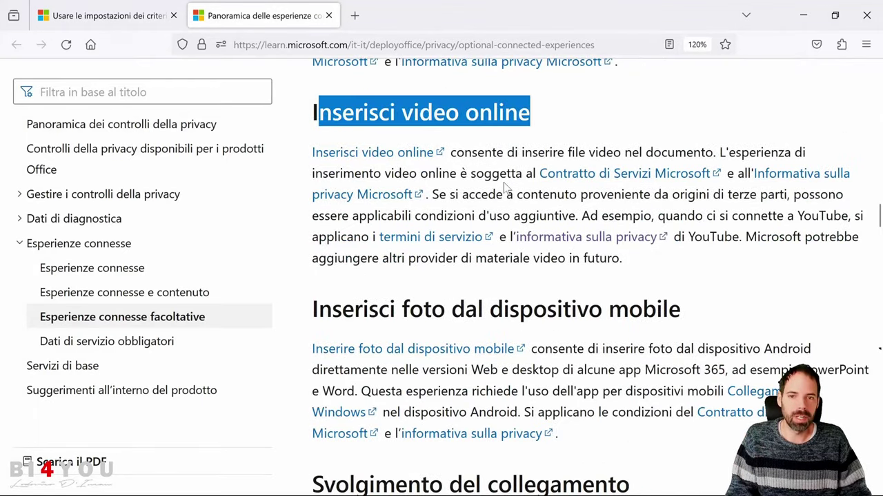
{"action": "scroll", "coordinate": [481, 232], "scroll_direction": "down", "scroll_amount": 6}
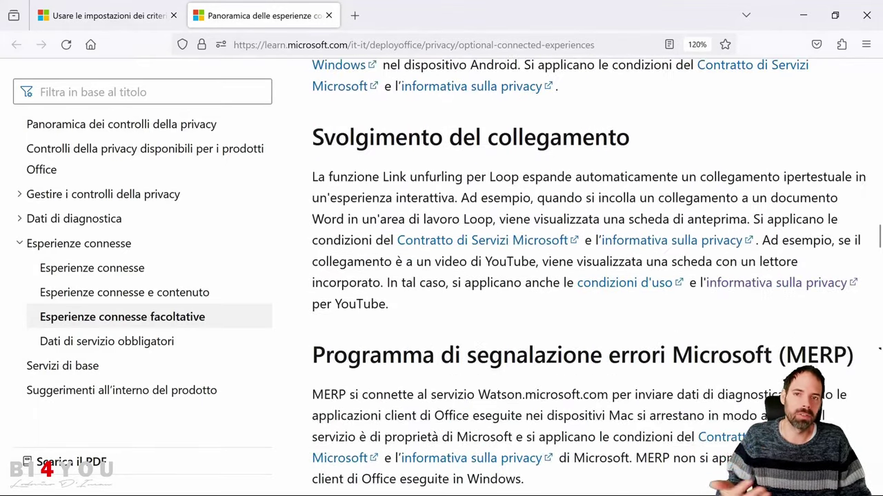
{"action": "left_click", "coordinate": [109, 16]}
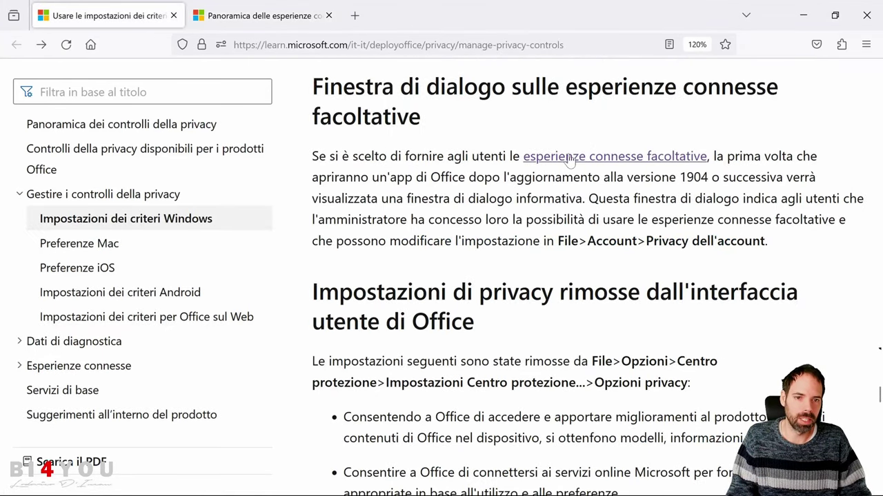
Revisit both Microsoft Learn articles and scroll to the section on controlling privacy through the registry.
{"action": "left_click", "coordinate": [262, 15]}
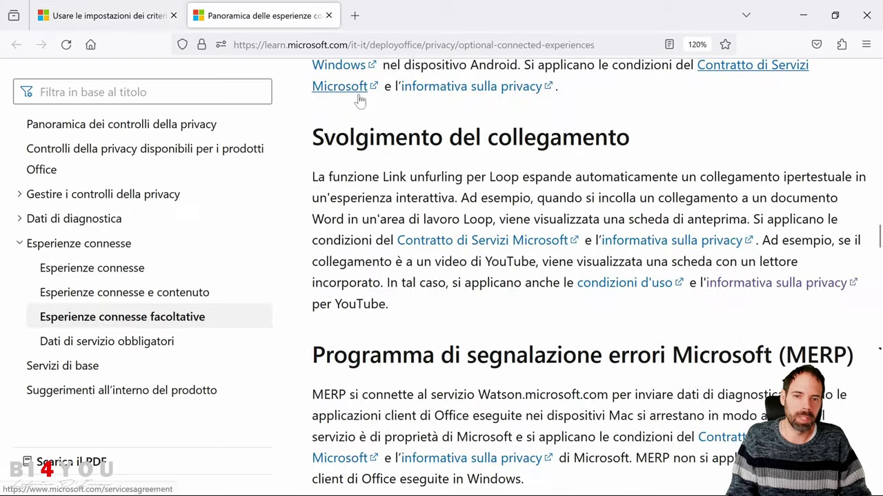
{"action": "left_click", "coordinate": [109, 21]}
{"action": "scroll", "coordinate": [483, 213], "scroll_direction": "down", "scroll_amount": 4}
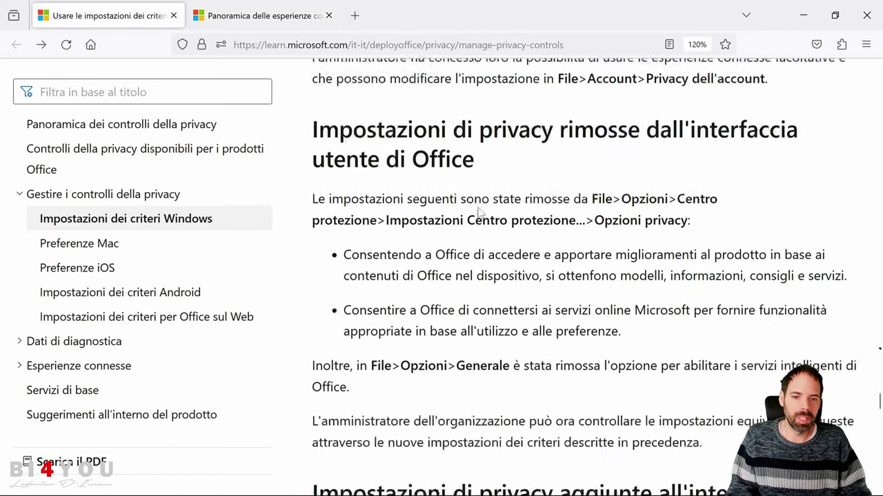
{"action": "scroll", "coordinate": [478, 212], "scroll_direction": "down", "scroll_amount": 9}
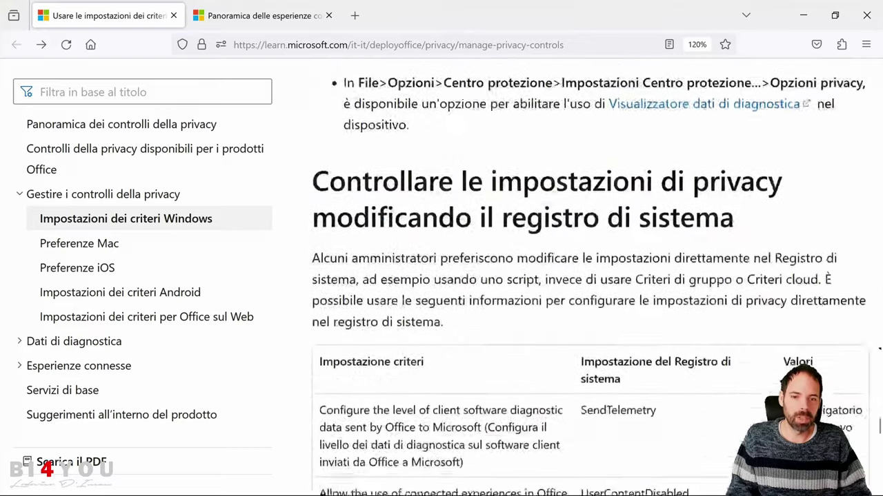
{"action": "scroll", "coordinate": [615, 246], "scroll_direction": "down", "scroll_amount": 5}
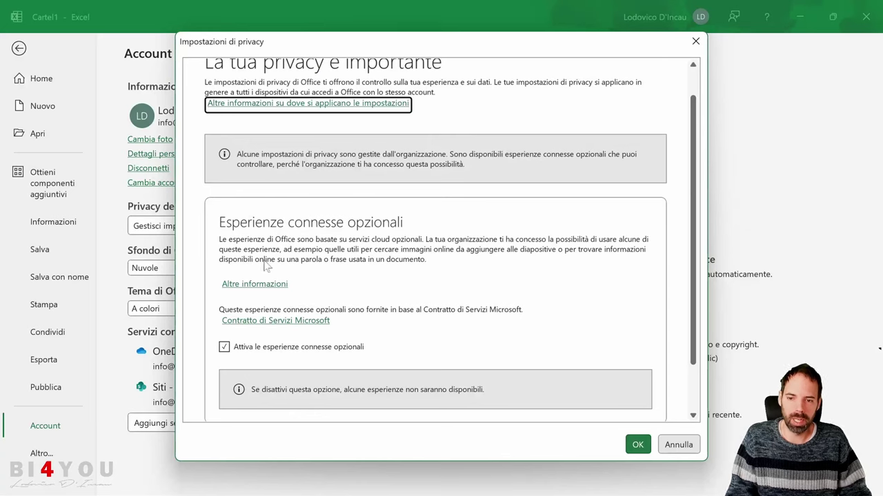
{"action": "scroll", "coordinate": [226, 324], "scroll_direction": "down", "scroll_amount": 1}
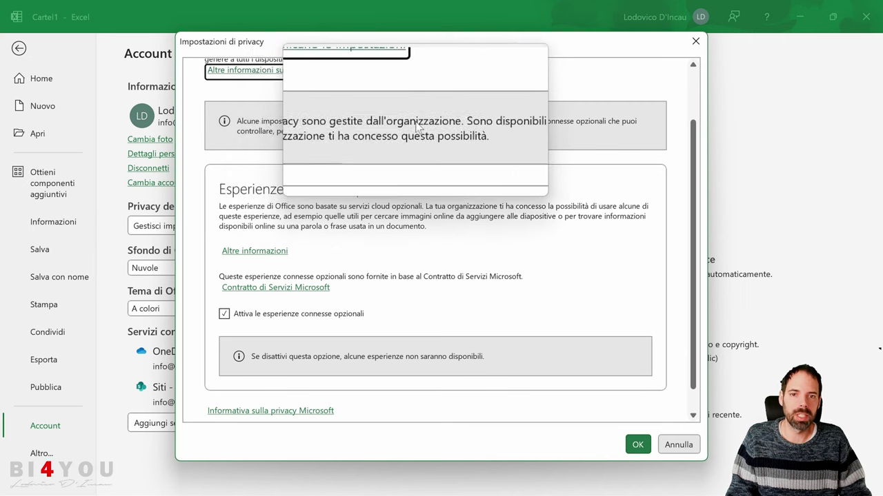
{"action": "key", "text": "Escape"}
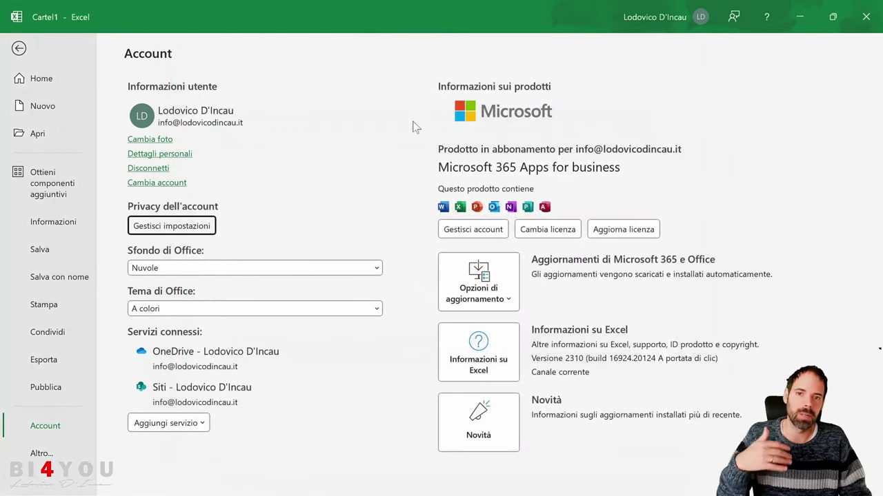
{"action": "left_click", "coordinate": [187, 227]}
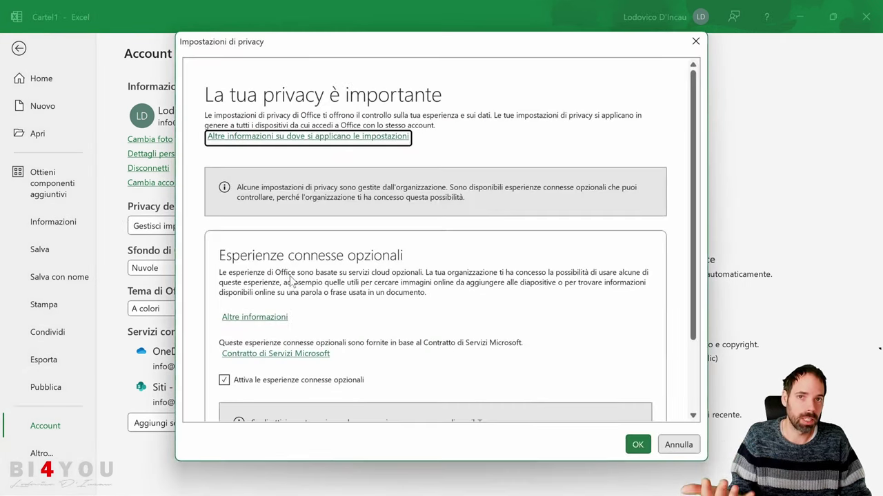
{"action": "scroll", "coordinate": [292, 281], "scroll_direction": "down", "scroll_amount": 1}
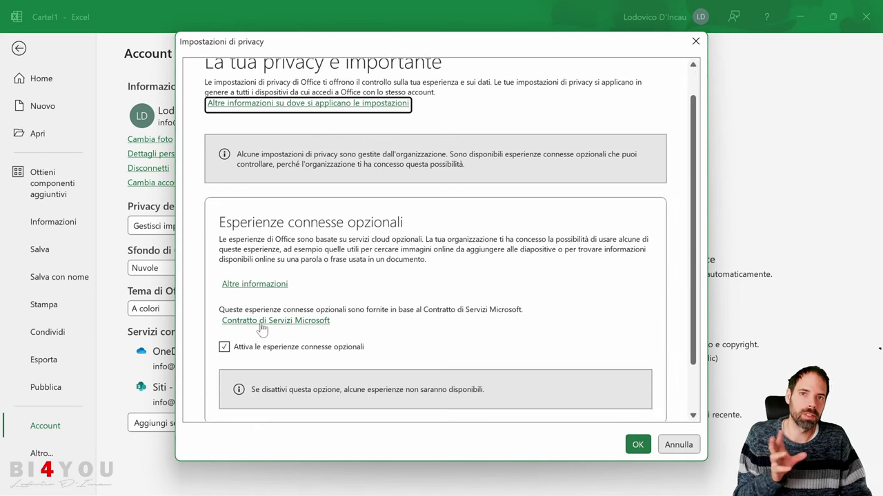
{"action": "scroll", "coordinate": [283, 365], "scroll_direction": "down", "scroll_amount": 1}
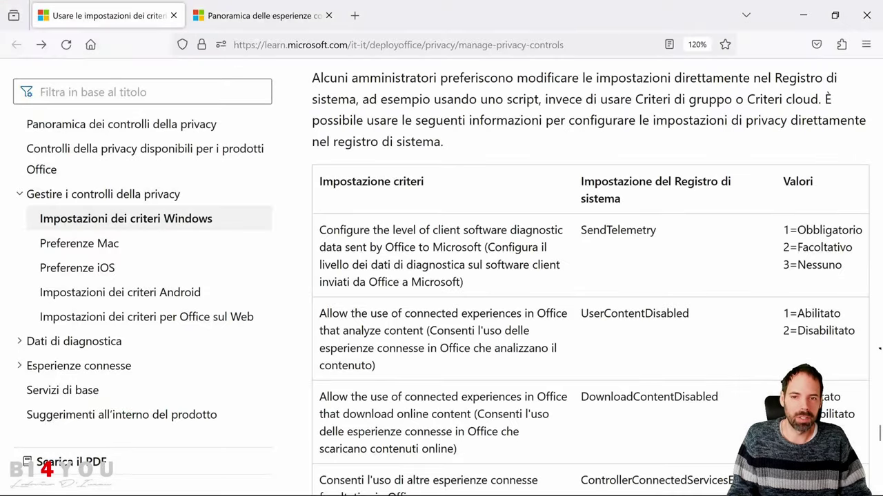
Highlight the four privacy registry value lines, the .reg extension and the sample registry script.
{"action": "scroll", "coordinate": [879, 349], "scroll_direction": "down", "scroll_amount": 6}
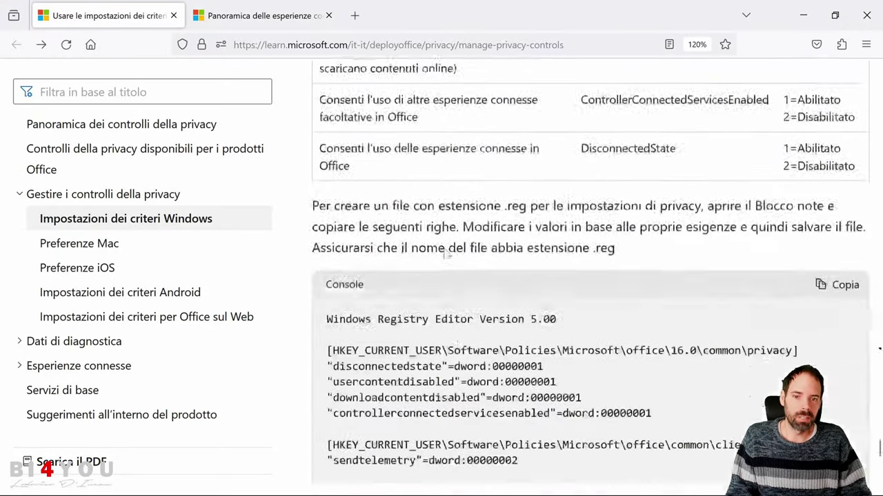
{"action": "left_click_drag", "start_coordinate": [421, 312], "coordinate": [664, 364]}
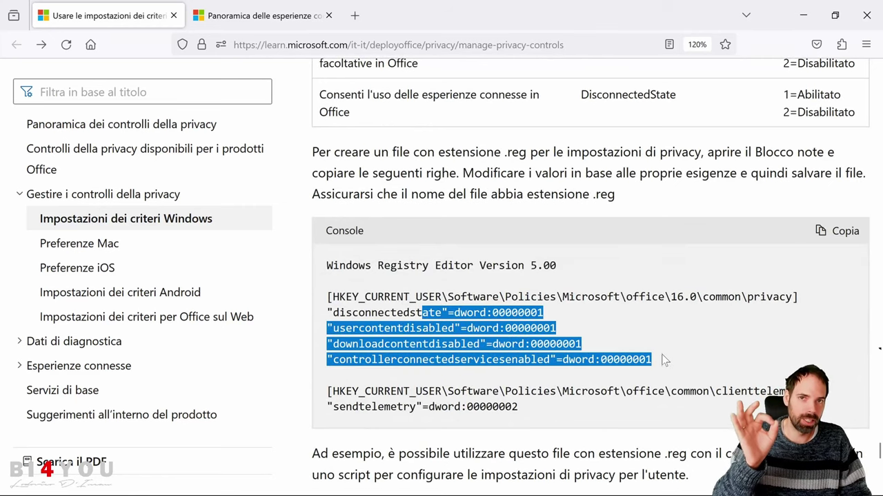
{"action": "left_click", "coordinate": [631, 339]}
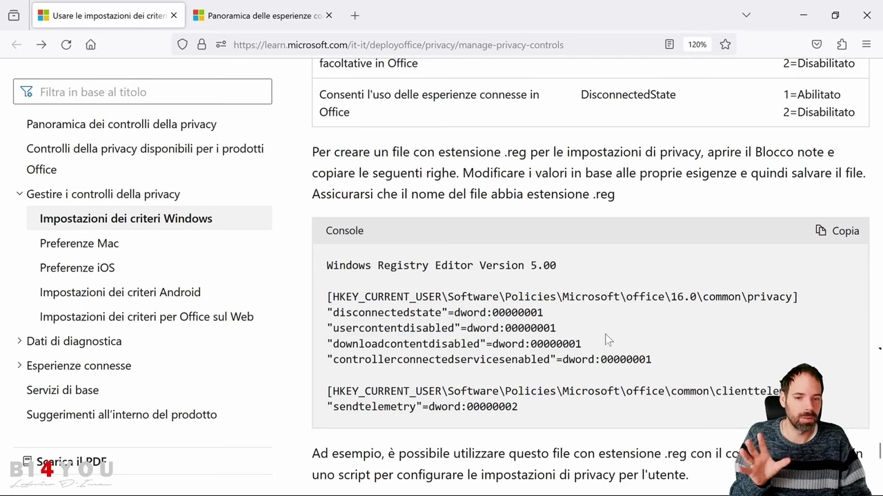
{"action": "left_click_drag", "start_coordinate": [590, 195], "coordinate": [615, 194]}
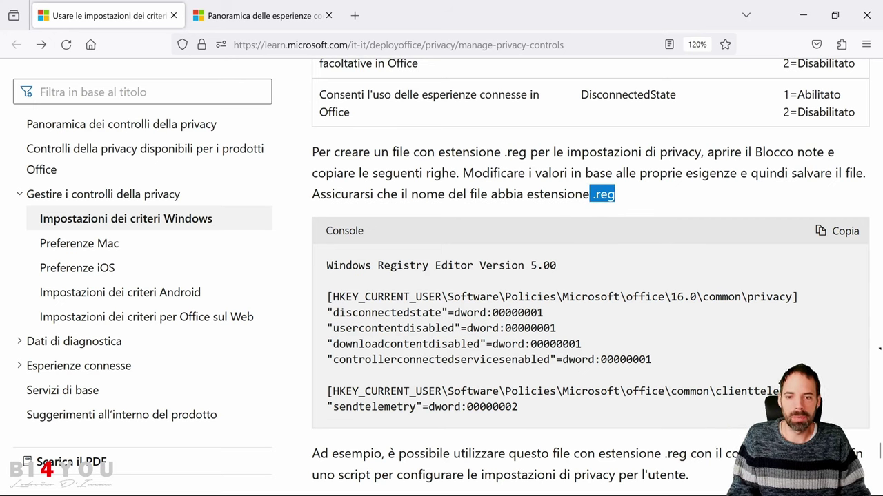
{"action": "left_click_drag", "start_coordinate": [339, 266], "coordinate": [532, 408]}
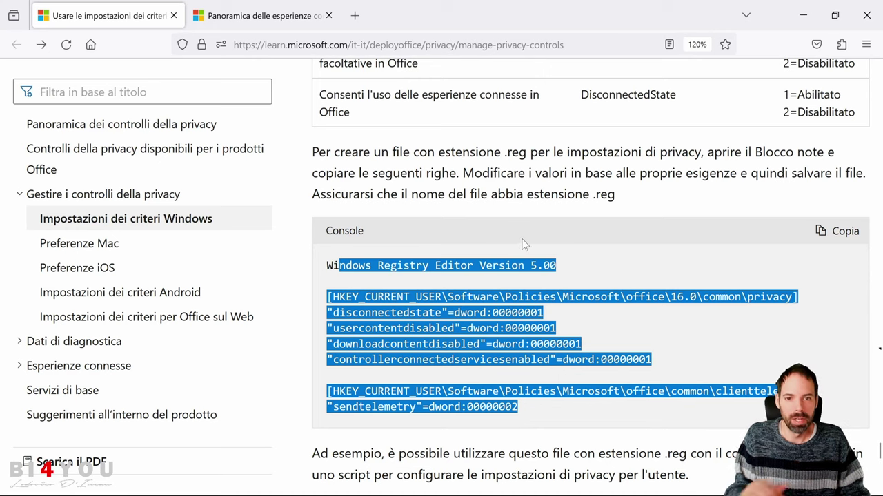
{"action": "left_click", "coordinate": [512, 217]}
{"action": "scroll", "coordinate": [474, 168], "scroll_direction": "up", "scroll_amount": 4}
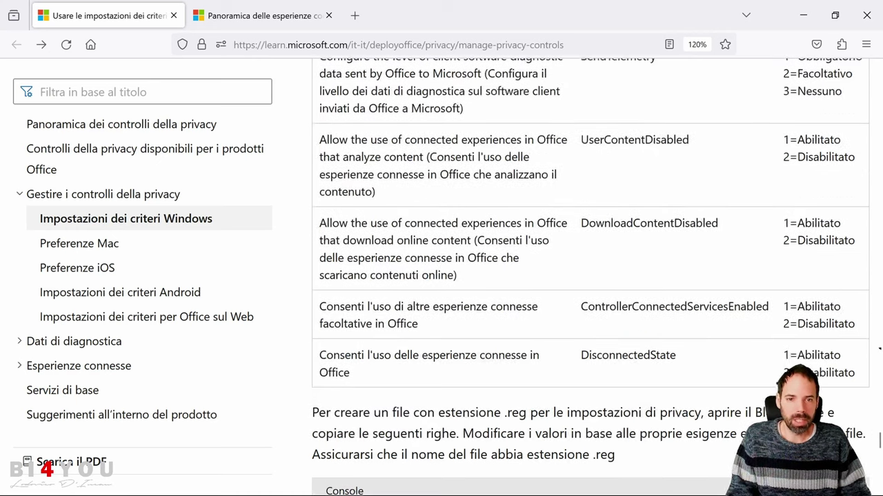
Highlight the SendTelemetry registry name and the diagnostic data setting's description.
{"action": "scroll", "coordinate": [591, 276], "scroll_direction": "down", "scroll_amount": 4}
{"action": "left_click_drag", "start_coordinate": [365, 296], "coordinate": [561, 414]}
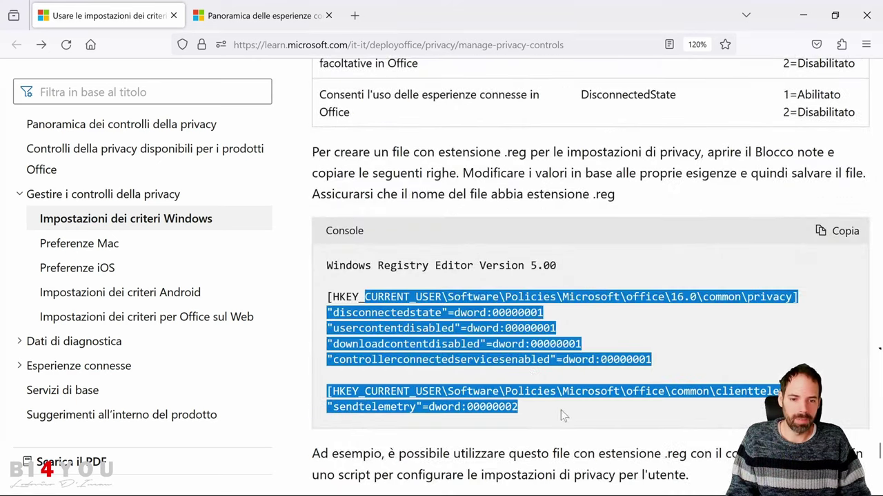
{"action": "scroll", "coordinate": [498, 264], "scroll_direction": "up", "scroll_amount": 1}
{"action": "scroll", "coordinate": [462, 206], "scroll_direction": "up", "scroll_amount": 5}
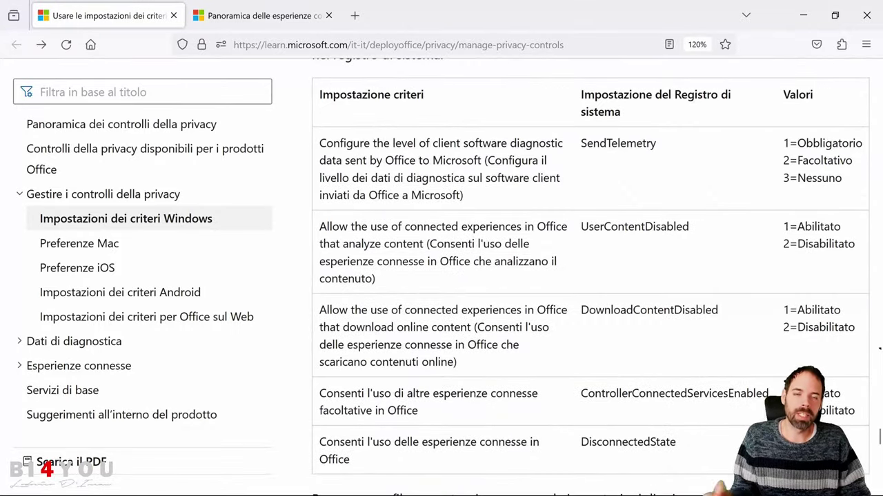
{"action": "left_click_drag", "start_coordinate": [579, 143], "coordinate": [657, 143]}
{"action": "left_click", "coordinate": [657, 143]}
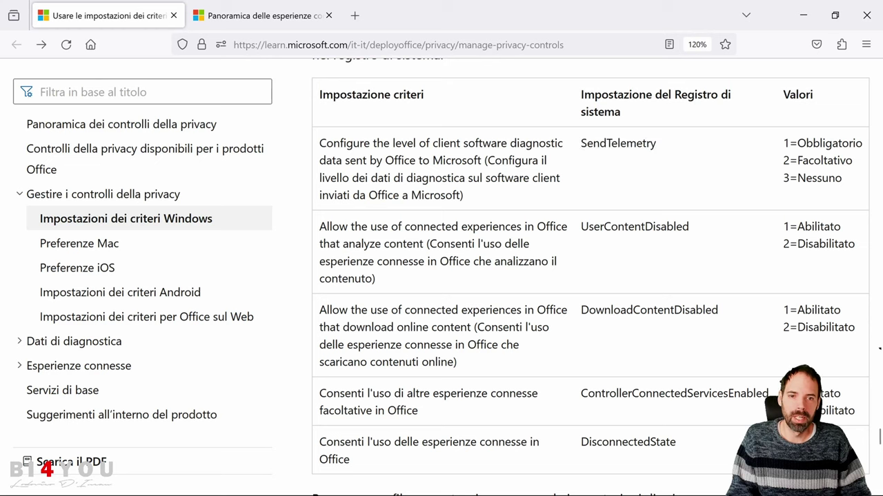
{"action": "left_click_drag", "start_coordinate": [487, 160], "coordinate": [456, 195]}
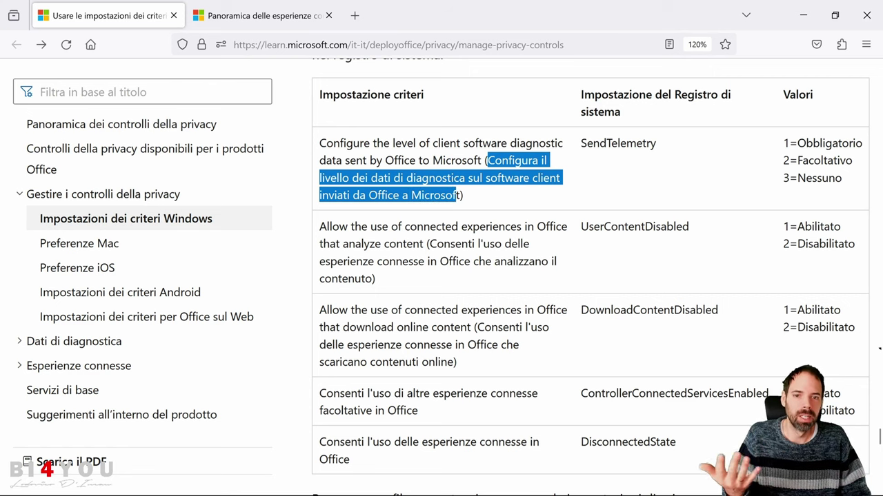
{"action": "left_click", "coordinate": [462, 193]}
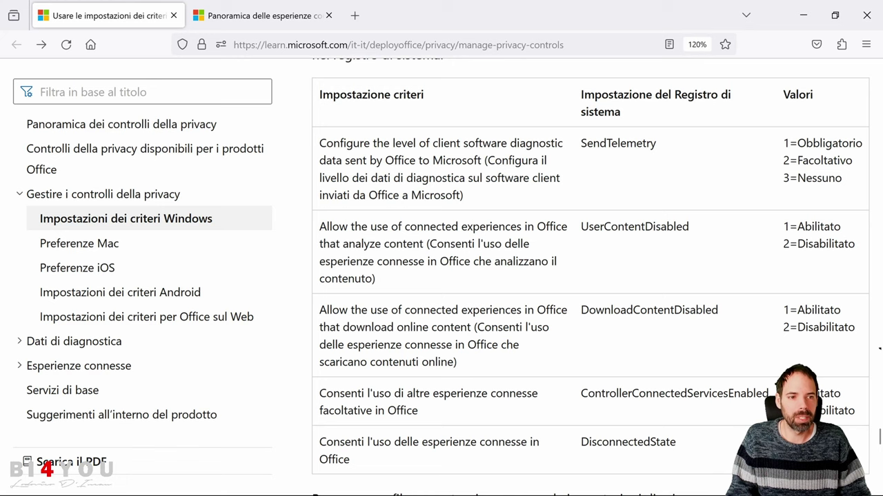
Point out telemetry levels 1=Obbligatorio and 3=Nessuno and the disabled values down to DisconnectedState.
{"action": "left_click_drag", "start_coordinate": [783, 142], "coordinate": [856, 143]}
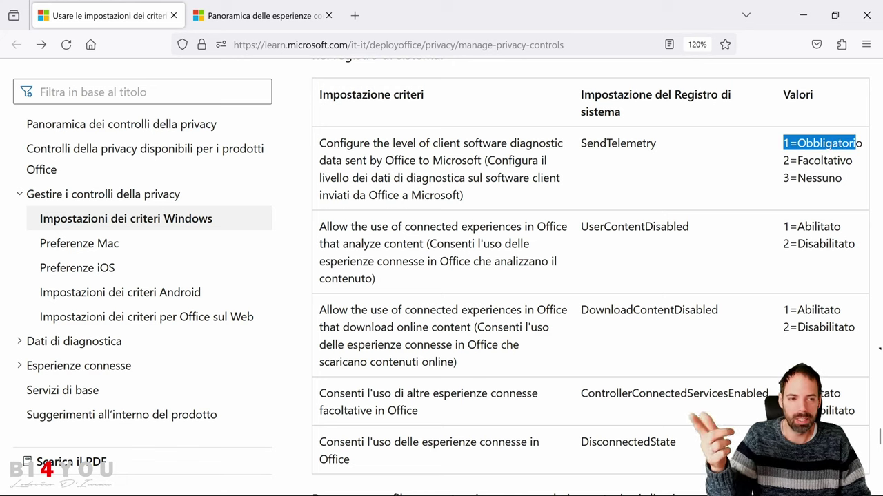
{"action": "left_click_drag", "start_coordinate": [783, 178], "coordinate": [835, 178]}
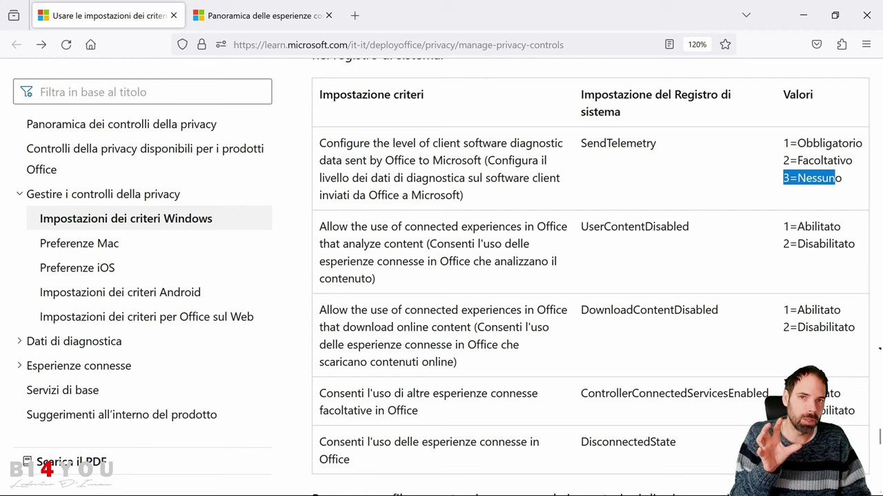
{"action": "left_click", "coordinate": [836, 178]}
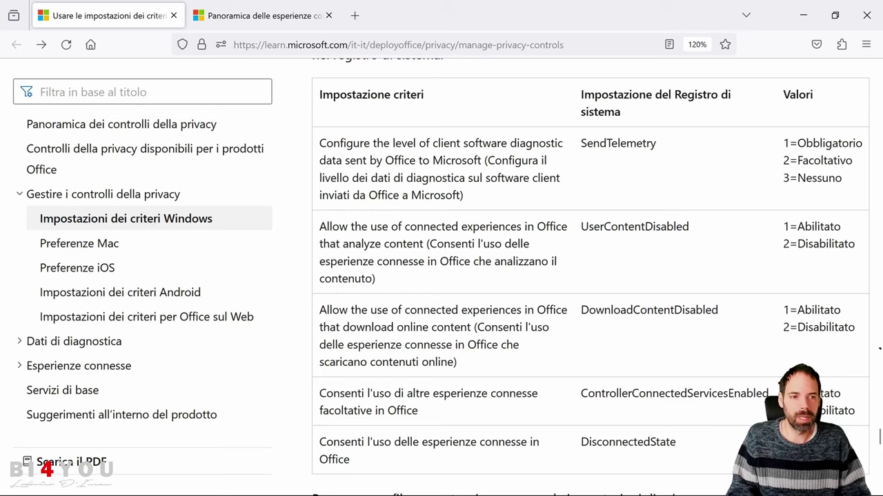
{"action": "left_click_drag", "start_coordinate": [784, 178], "coordinate": [845, 181]}
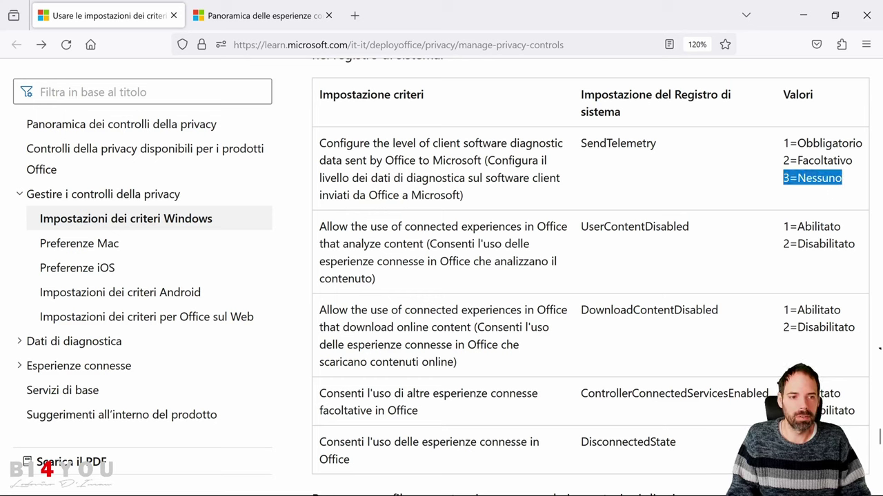
{"action": "left_click_drag", "start_coordinate": [783, 243], "coordinate": [850, 258]}
{"action": "left_click_drag", "start_coordinate": [784, 327], "coordinate": [842, 329]}
{"action": "left_click_drag", "start_coordinate": [855, 411], "coordinate": [689, 455]}
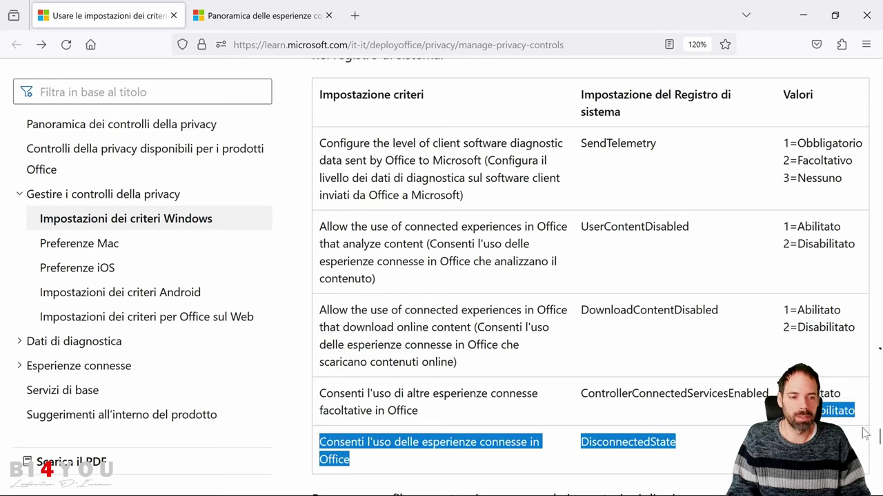
{"action": "left_click", "coordinate": [621, 455]}
Highlight the descriptions of the download online content and DisconnectedState settings.
{"action": "scroll", "coordinate": [555, 254], "scroll_direction": "down", "scroll_amount": 2}
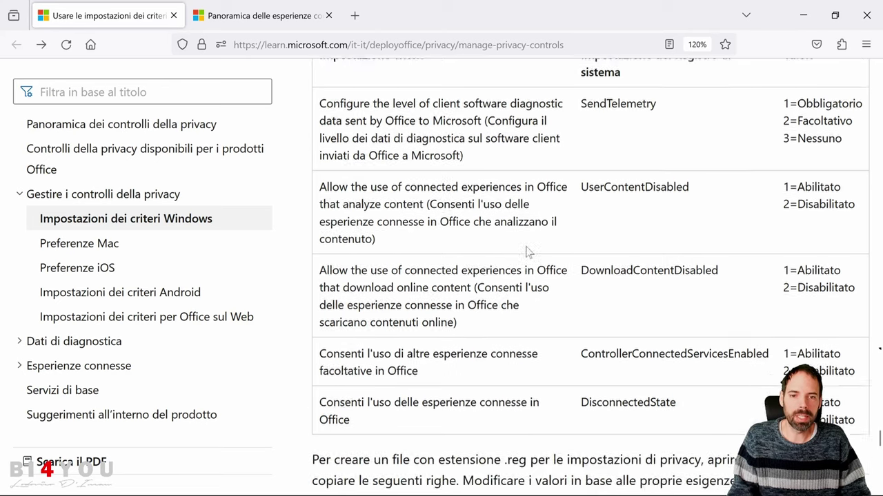
{"action": "left_click_drag", "start_coordinate": [449, 157], "coordinate": [372, 192]}
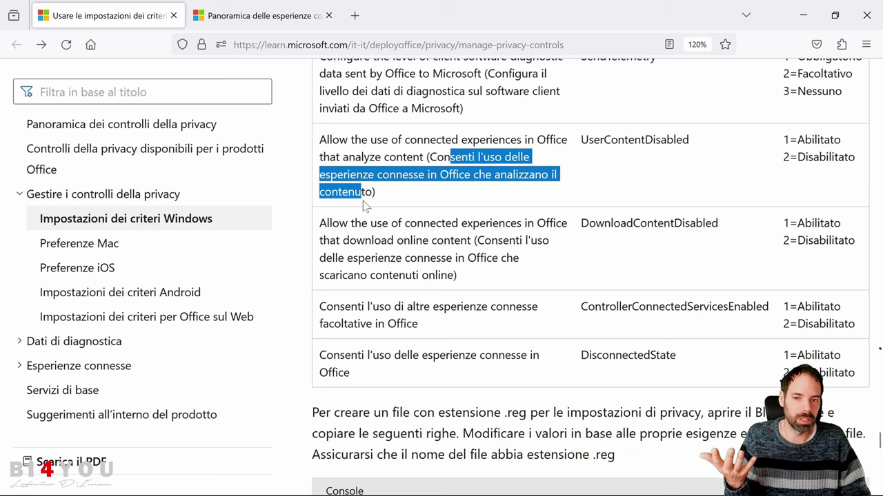
{"action": "left_click_drag", "start_coordinate": [485, 240], "coordinate": [449, 275]}
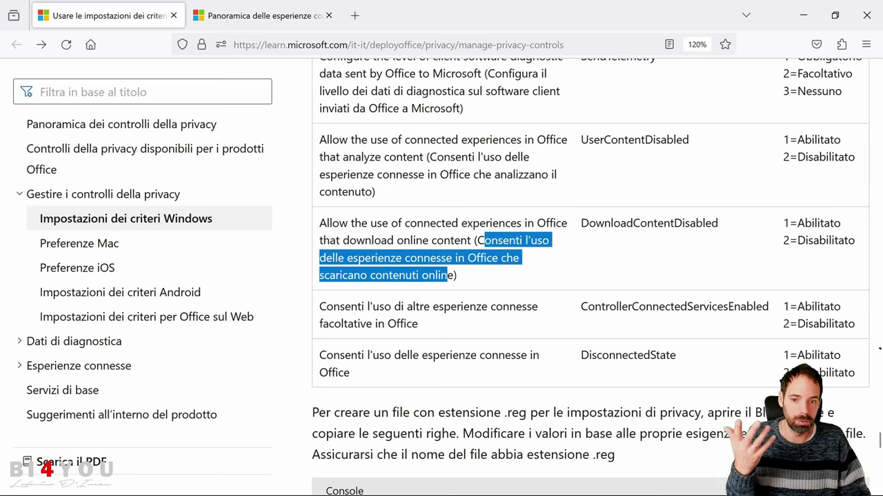
{"action": "scroll", "coordinate": [449, 275], "scroll_direction": "down", "scroll_amount": 2}
{"action": "left_click_drag", "start_coordinate": [343, 219], "coordinate": [418, 238]}
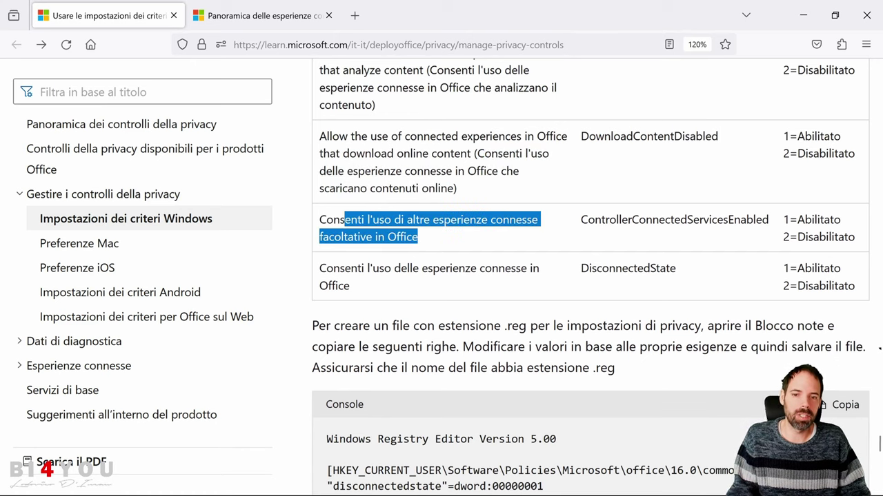
{"action": "left_click_drag", "start_coordinate": [334, 268], "coordinate": [386, 291]}
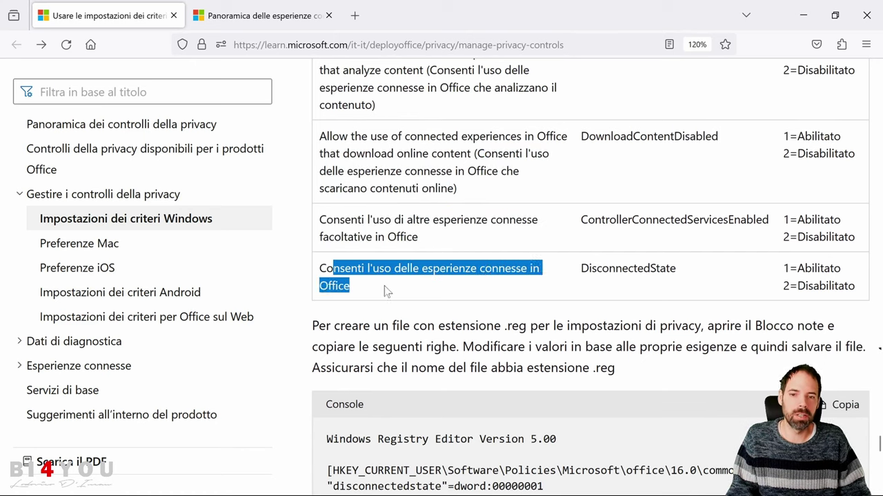
{"action": "scroll", "coordinate": [387, 292], "scroll_direction": "up", "scroll_amount": 4}
{"action": "left_click", "coordinate": [386, 291]}
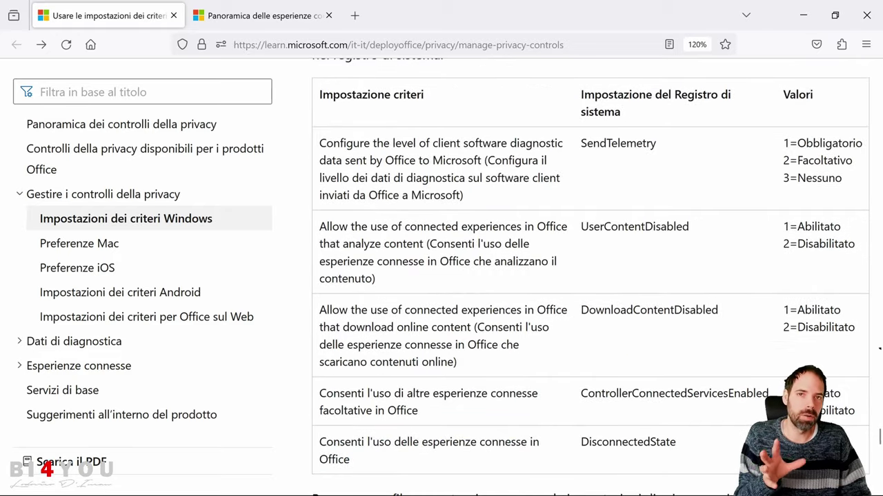
Scroll down to the sample .reg code block and highlight the whole registry script.
{"action": "scroll", "coordinate": [468, 254], "scroll_direction": "up", "scroll_amount": 10}
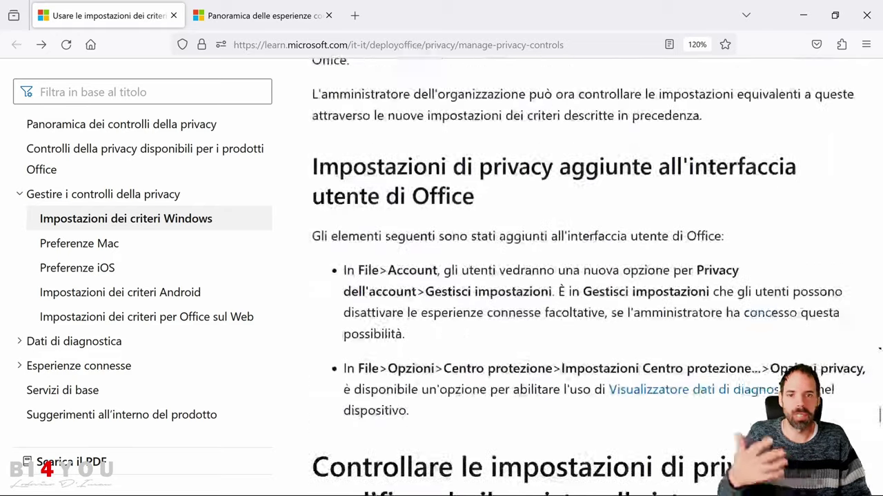
{"action": "scroll", "coordinate": [468, 254], "scroll_direction": "down", "scroll_amount": 10}
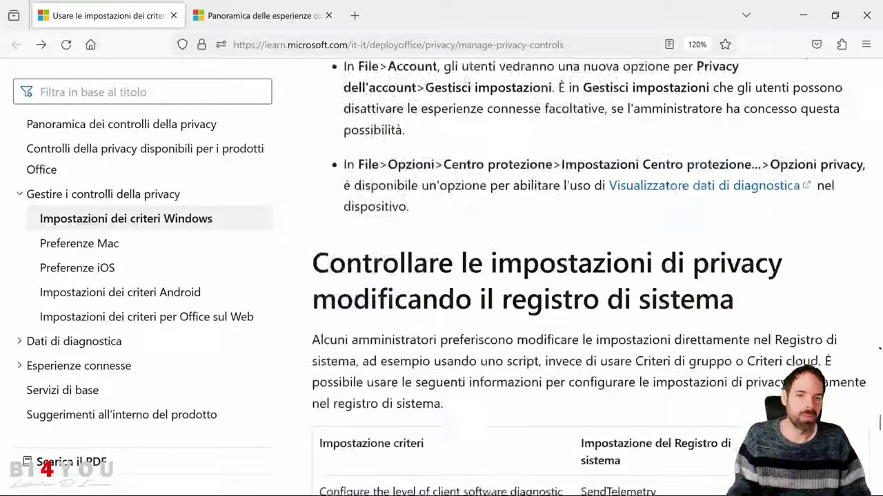
{"action": "scroll", "coordinate": [480, 254], "scroll_direction": "down", "scroll_amount": 1}
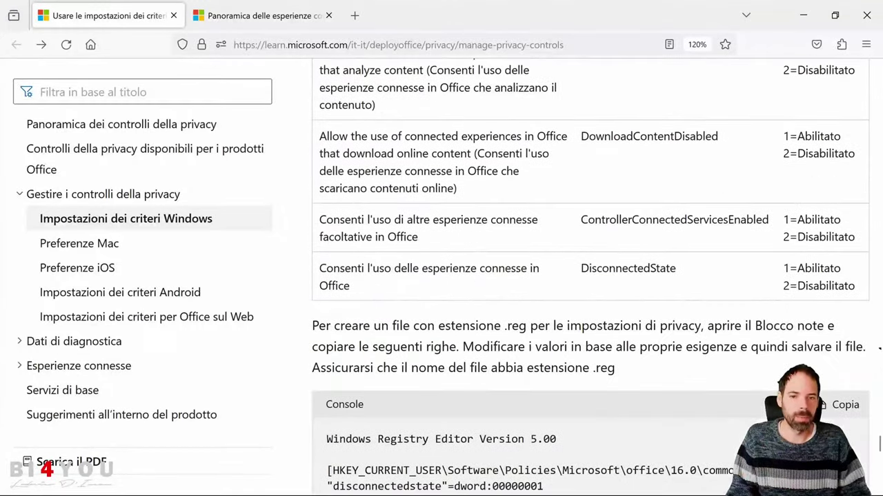
{"action": "scroll", "coordinate": [590, 276], "scroll_direction": "down", "scroll_amount": 6}
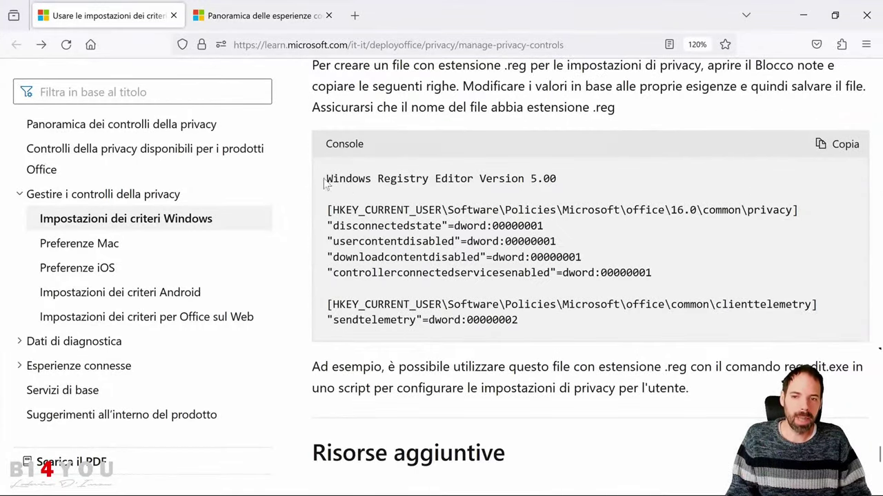
{"action": "left_click_drag", "start_coordinate": [324, 180], "coordinate": [541, 329]}
{"action": "left_click", "coordinate": [484, 254]}
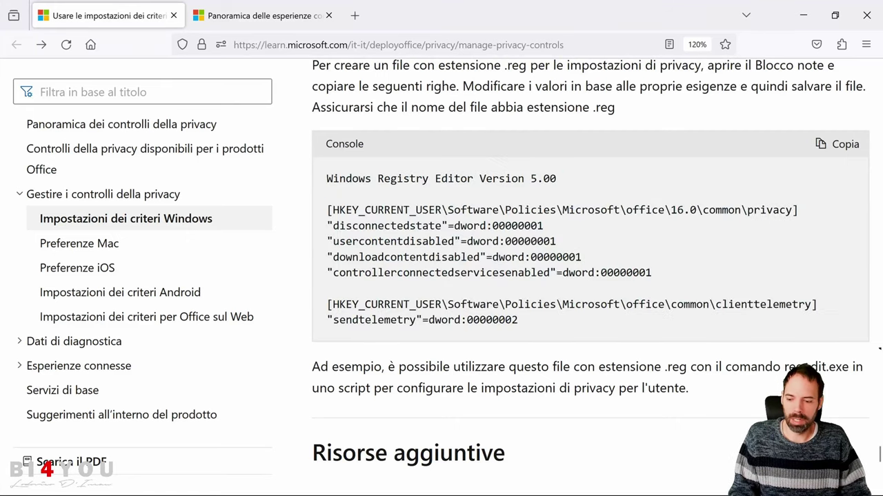
In PrivacyOFF.reg, highlight the privacy registry key path and the disconnectedstate value name.
{"action": "key", "text": "alt+Tab"}
{"action": "key", "text": "alt+Tab"}
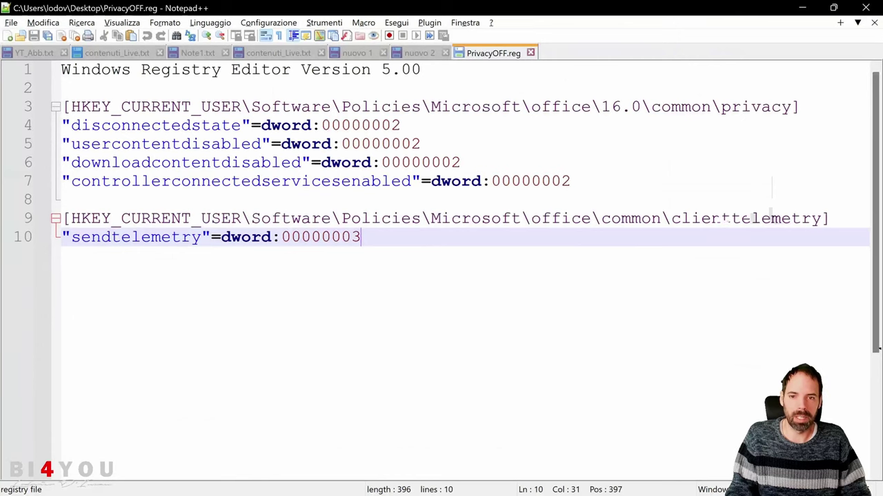
{"action": "left_click", "coordinate": [400, 125]}
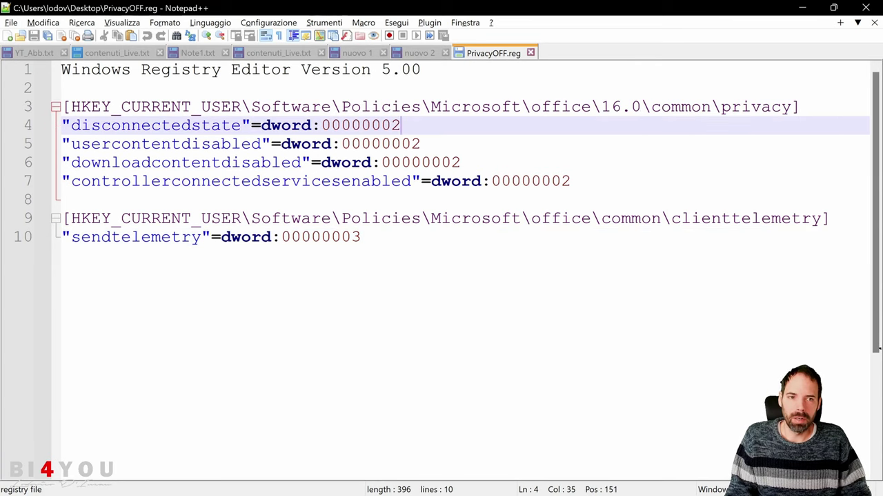
{"action": "left_click_drag", "start_coordinate": [799, 106], "coordinate": [62, 109]}
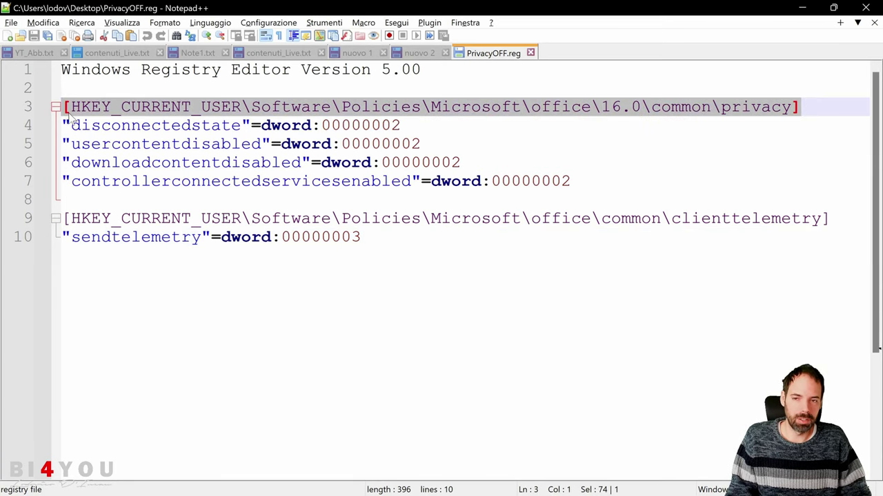
{"action": "left_click", "coordinate": [141, 124]}
{"action": "left_click_drag", "start_coordinate": [791, 106], "coordinate": [721, 107]}
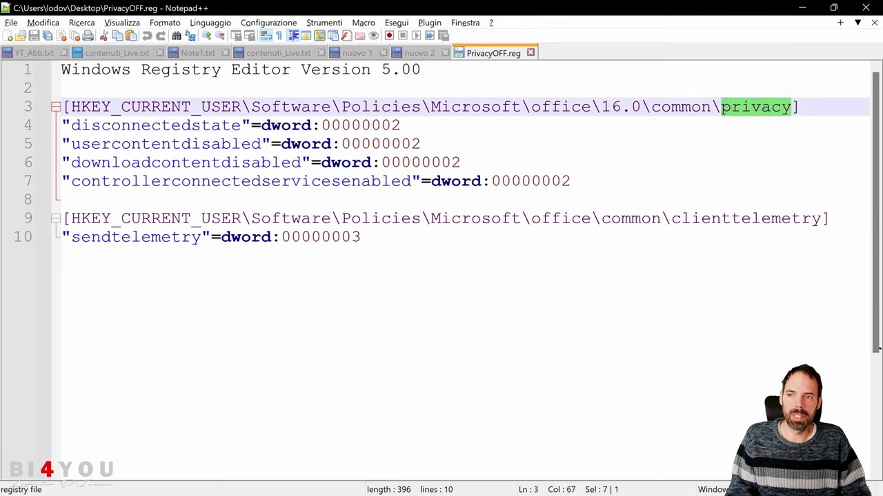
{"action": "left_click_drag", "start_coordinate": [71, 125], "coordinate": [231, 125]}
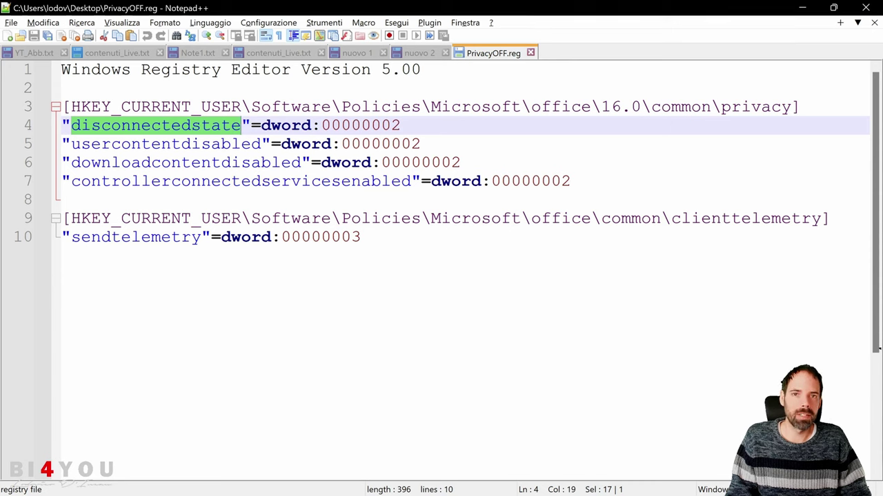
{"action": "left_click", "coordinate": [311, 181]}
Point out the dword type and the four privacy values set to 00000002.
{"action": "left_click_drag", "start_coordinate": [261, 125], "coordinate": [312, 125]}
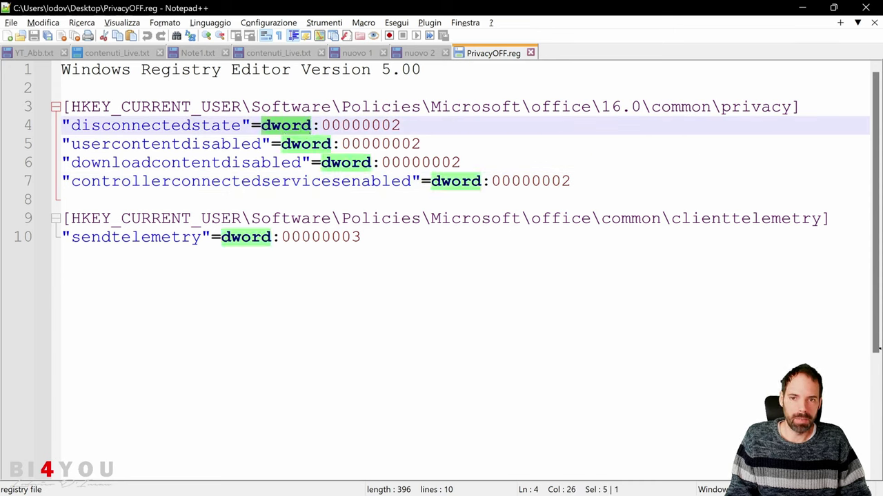
{"action": "left_click", "coordinate": [390, 125]}
{"action": "left_click", "coordinate": [410, 143]}
{"action": "left_click", "coordinate": [441, 162]}
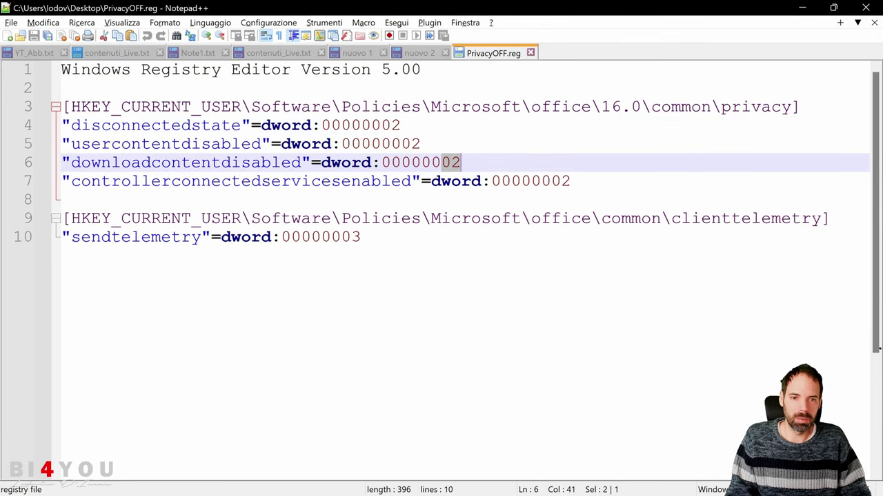
{"action": "left_click_drag", "start_coordinate": [570, 181], "coordinate": [272, 126]}
Compare against the documentation's 2=Facoltativo SendTelemetry value, then return to PrivacyOFF.reg.
{"action": "key", "text": "alt+Tab"}
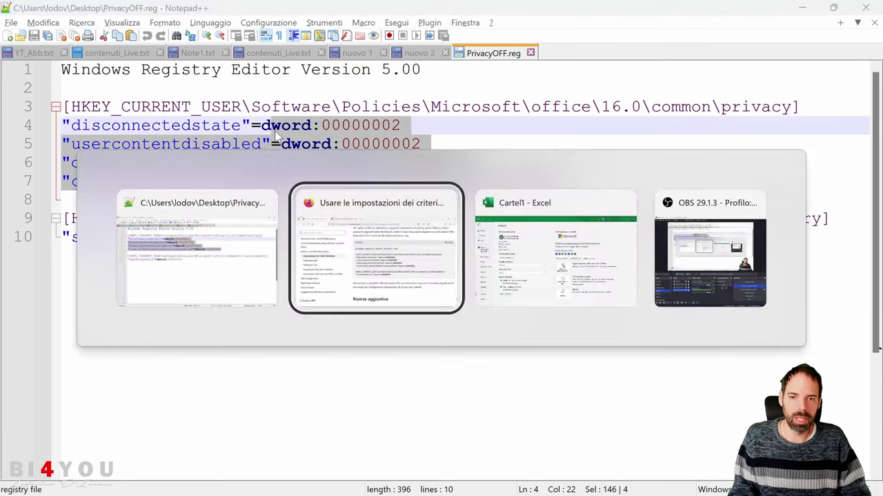
{"action": "scroll", "coordinate": [812, 220], "scroll_direction": "up", "scroll_amount": 5}
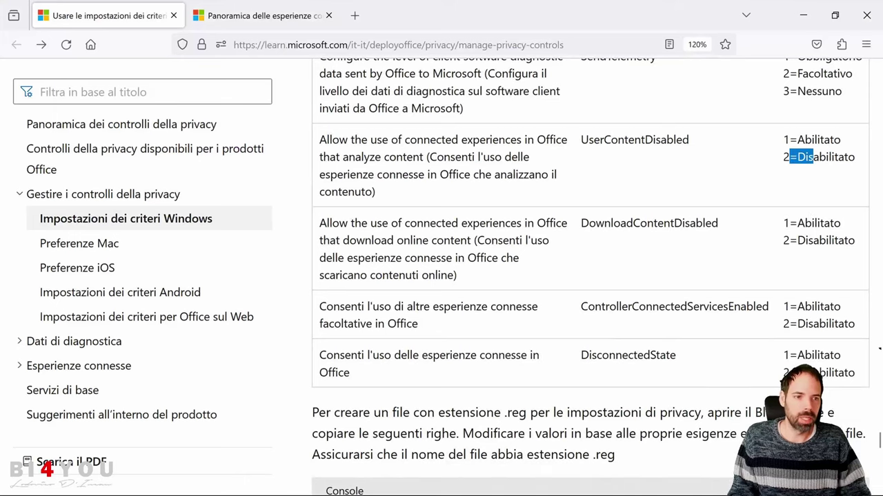
{"action": "left_click_drag", "start_coordinate": [790, 223], "coordinate": [807, 240]}
{"action": "scroll", "coordinate": [806, 240], "scroll_direction": "up", "scroll_amount": 3}
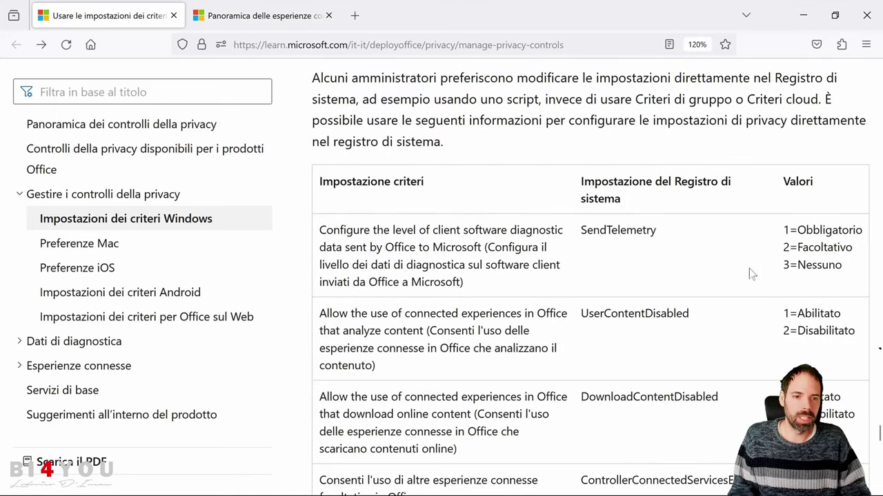
{"action": "left_click_drag", "start_coordinate": [781, 254], "coordinate": [837, 248]}
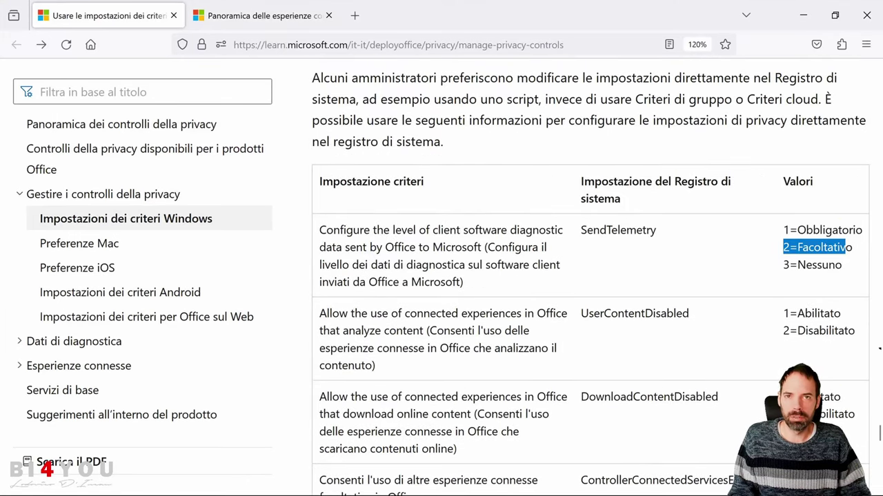
{"action": "left_click", "coordinate": [842, 263]}
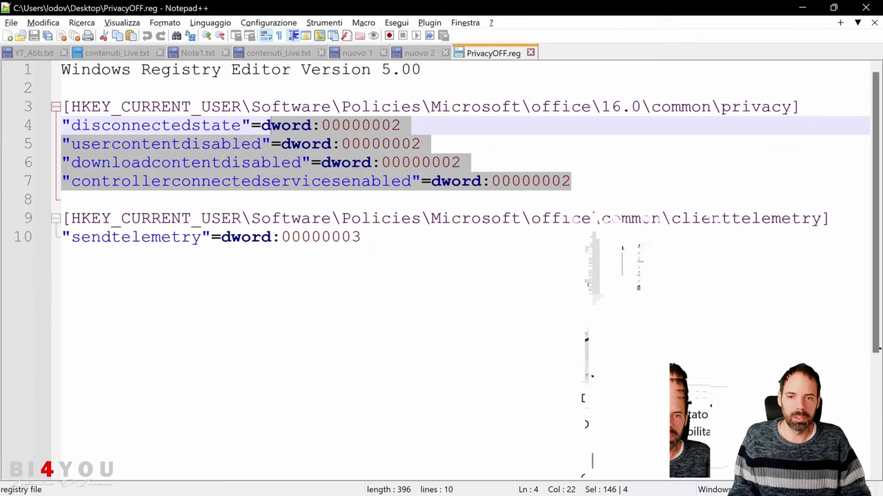
{"action": "left_click", "coordinate": [361, 237]}
Select and copy the entire PrivacyOFF.reg script, then create a new empty document.
{"action": "key", "text": "shift+Left"}
{"action": "key", "text": "shift+Left"}
{"action": "key", "text": "shift+Left"}
{"action": "key", "text": "shift+Left"}
{"action": "key", "text": "shift+Left"}
{"action": "key", "text": "shift+Left"}
{"action": "key", "text": "shift+Left"}
{"action": "key", "text": "shift+Left"}
{"action": "key", "text": "shift+Left"}
{"action": "key", "text": "shift+Left"}
{"action": "key", "text": "shift+Left"}
{"action": "key", "text": "shift+Left"}
{"action": "key", "text": "shift+Left"}
{"action": "key", "text": "shift+Left"}
{"action": "key", "text": "shift+Left"}
{"action": "key", "text": "shift+Left"}
{"action": "key", "text": "shift+Left"}
{"action": "key", "text": "shift+Left"}
{"action": "key", "text": "shift+Left"}
{"action": "key", "text": "shift+Left"}
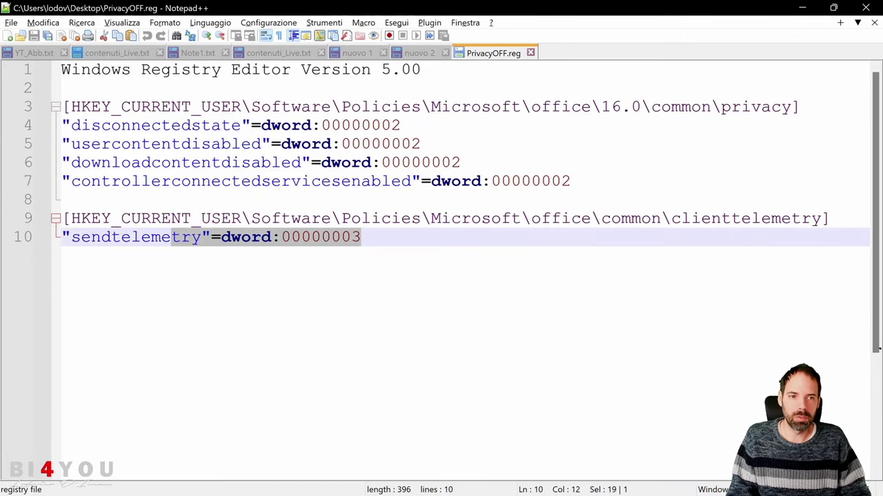
{"action": "key", "text": "shift+Up"}
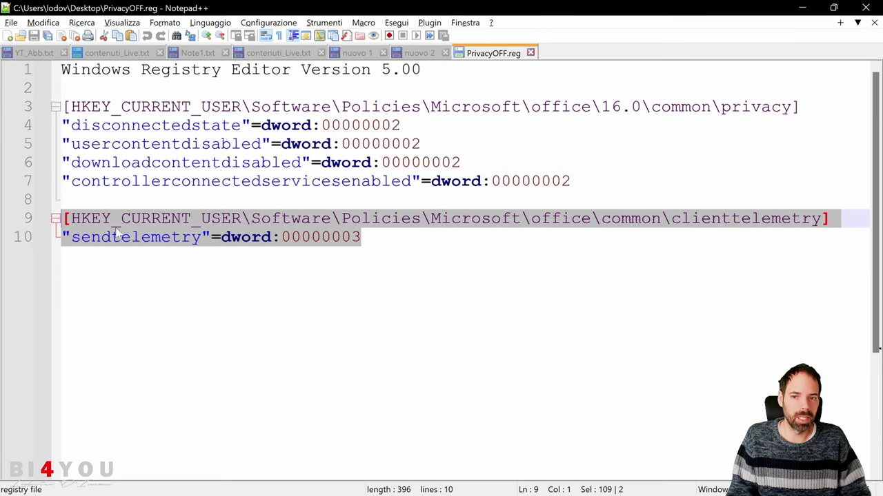
{"action": "key", "text": "Right"}
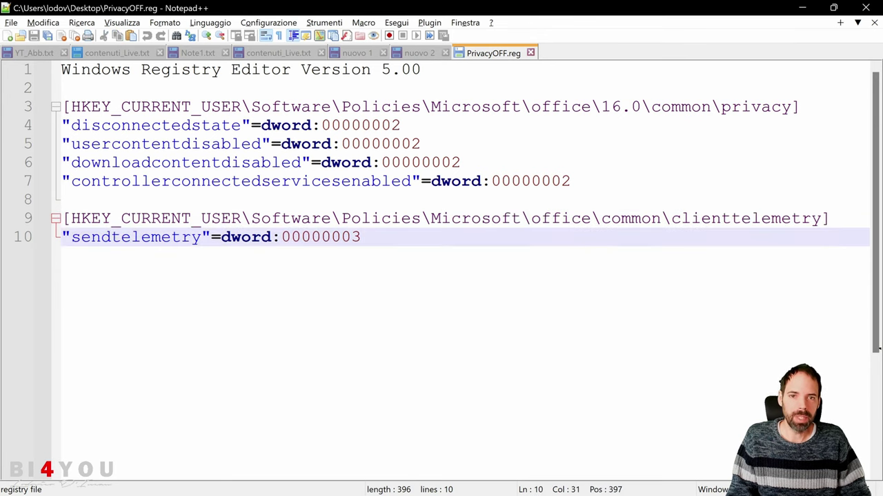
{"action": "left_click", "coordinate": [460, 162]}
{"action": "left_click_drag", "start_coordinate": [362, 237], "coordinate": [5, 84]}
{"action": "key", "text": "ctrl+c"}
{"action": "key", "text": "ctrl+End"}
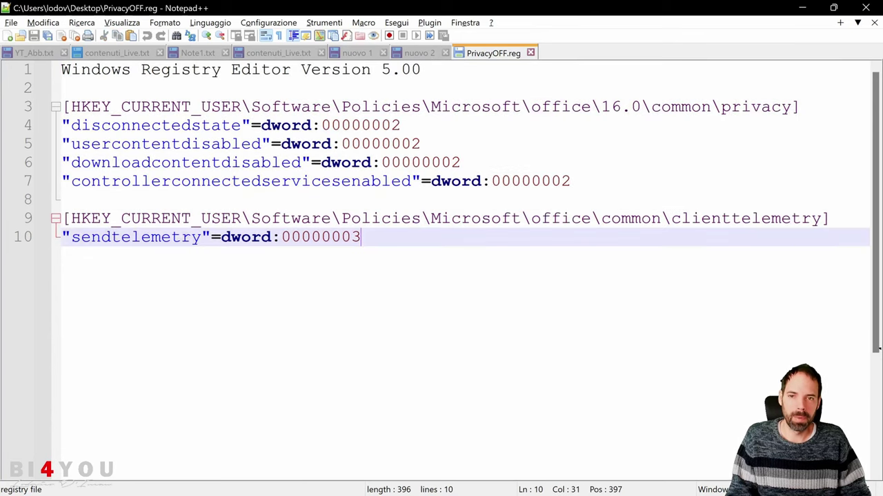
{"action": "left_click", "coordinate": [8, 36]}
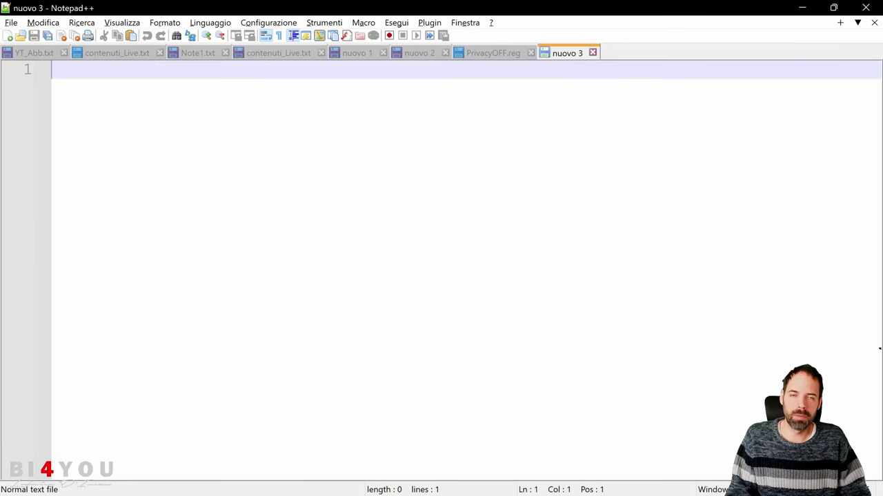
Paste the registry script into nuovo 3.
{"action": "key", "text": "ctrl+v"}
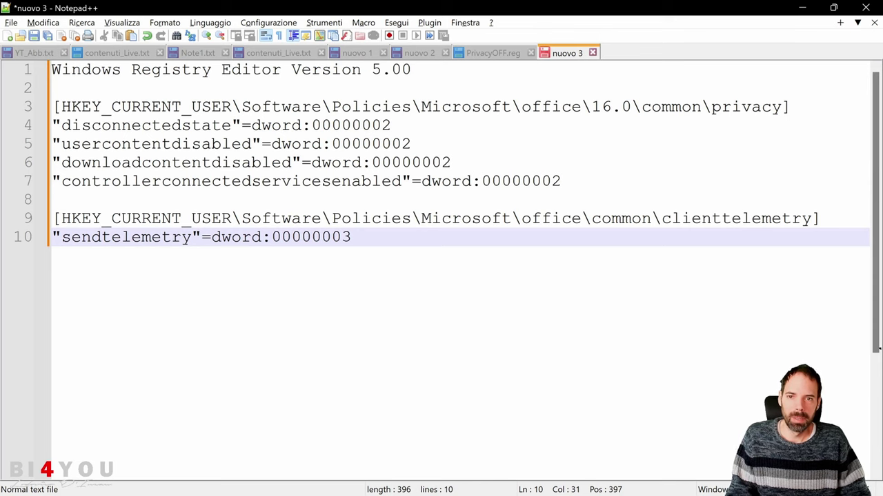
{"action": "key", "text": "Up"}
{"action": "key", "text": "Up"}
{"action": "key", "text": "Up"}
{"action": "key", "text": "Up"}
{"action": "key", "text": "Up"}
{"action": "key", "text": "Down"}
{"action": "key", "text": "Down"}
{"action": "key", "text": "Down"}
{"action": "key", "text": "Down"}
{"action": "key", "text": "Down"}
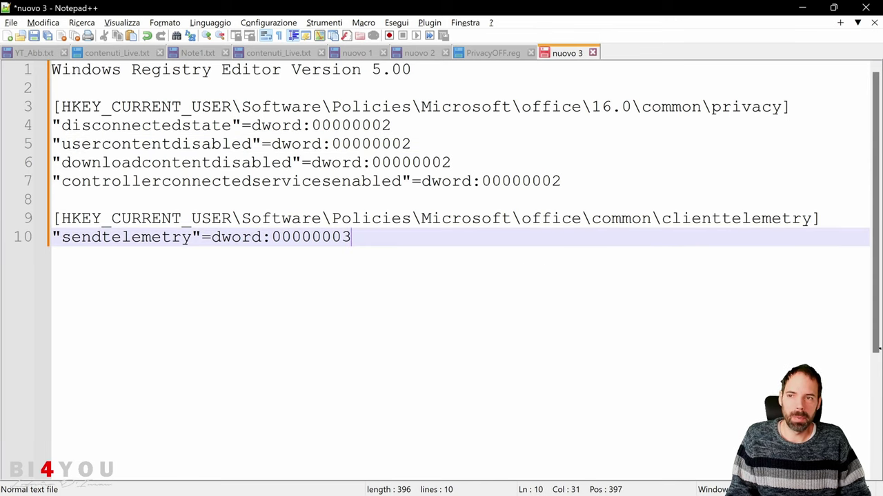
Save nuovo 3 as a plain text file, nuovo 3.txt, on the Desktop.
{"action": "left_click", "coordinate": [11, 22]}
{"action": "left_click", "coordinate": [73, 140]}
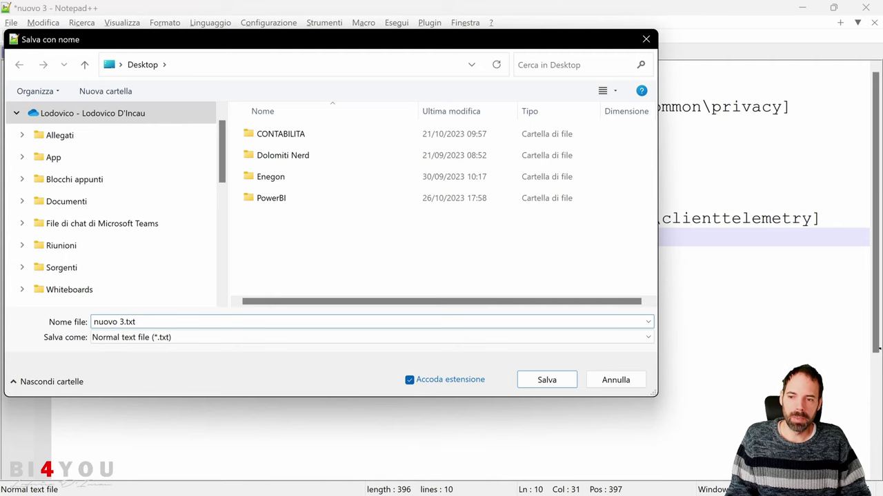
{"action": "left_click", "coordinate": [153, 338]}
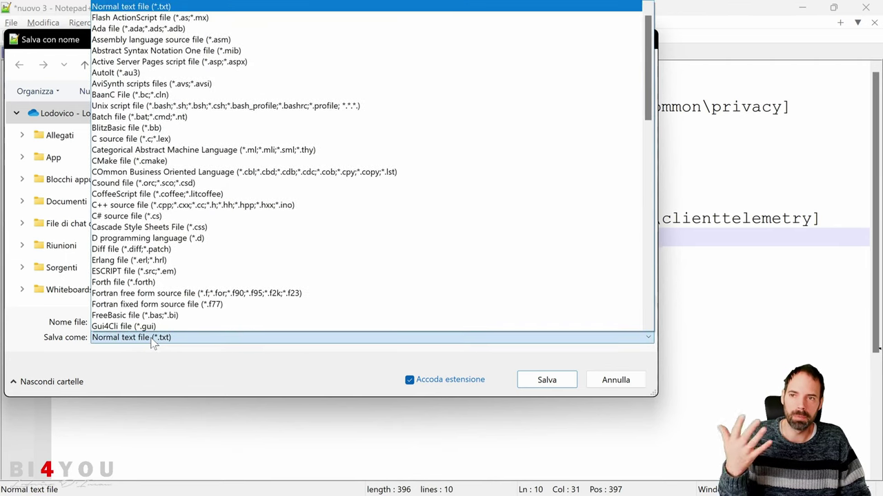
{"action": "left_click", "coordinate": [152, 340]}
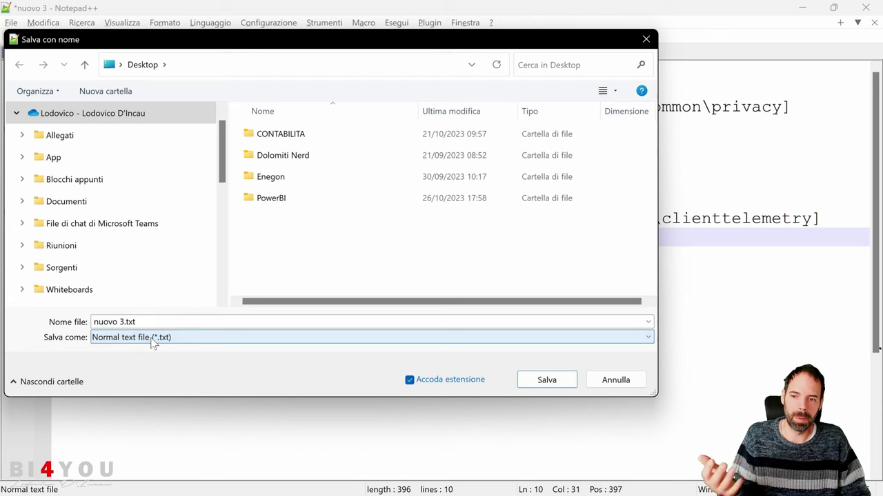
{"action": "left_click", "coordinate": [131, 318]}
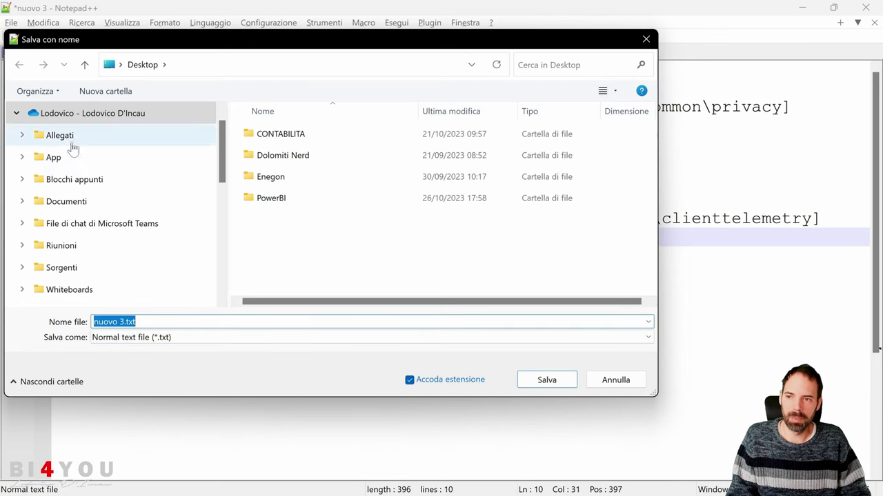
{"action": "scroll", "coordinate": [86, 186], "scroll_direction": "up", "scroll_amount": 1}
{"action": "scroll", "coordinate": [69, 187], "scroll_direction": "down", "scroll_amount": 3}
{"action": "scroll", "coordinate": [71, 191], "scroll_direction": "down", "scroll_amount": 1}
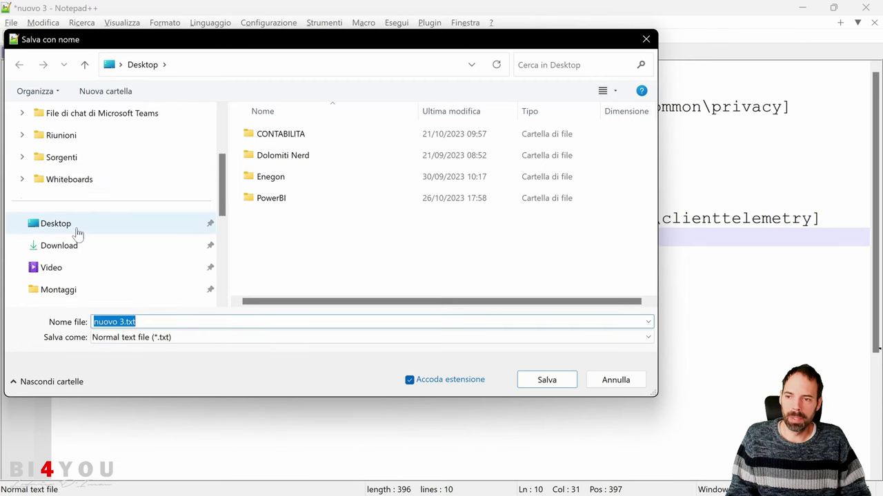
{"action": "left_click", "coordinate": [72, 226]}
{"action": "left_click", "coordinate": [546, 380]}
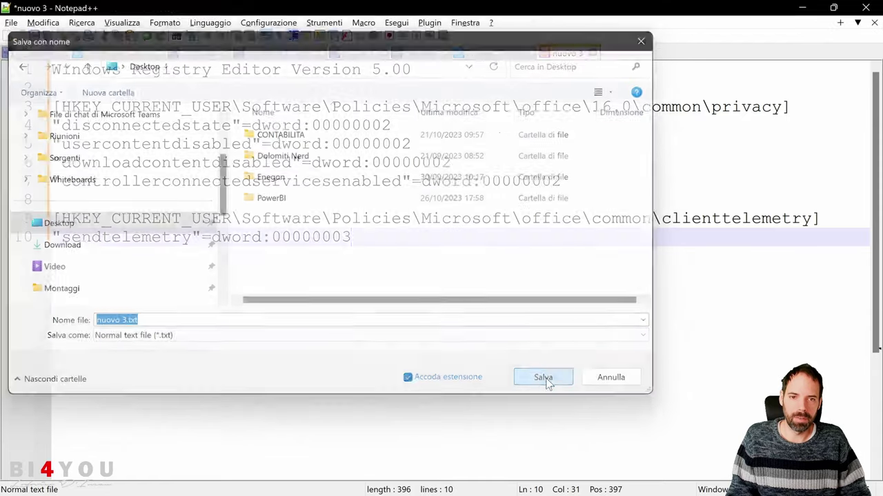
Minimize Notepad++ and the browser, then close Excel's privacy settings and workbook.
{"action": "left_click", "coordinate": [808, 12]}
{"action": "left_click", "coordinate": [808, 12]}
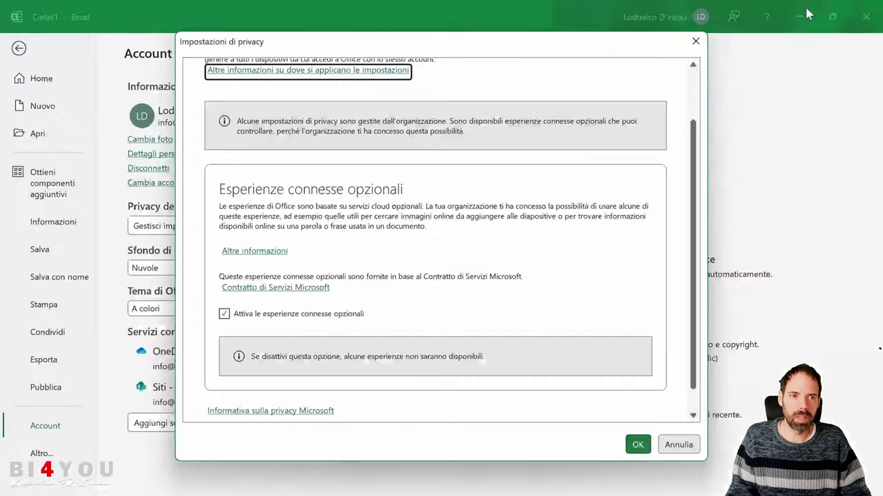
{"action": "left_click", "coordinate": [678, 442]}
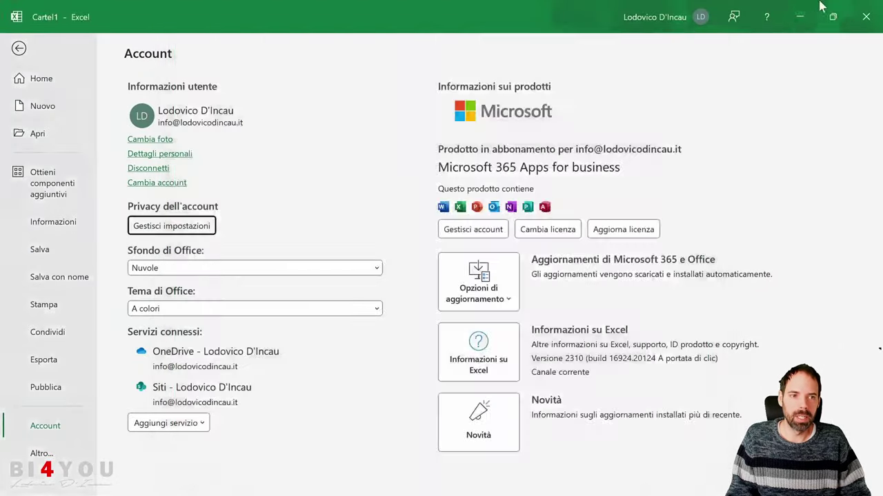
{"action": "left_click", "coordinate": [866, 16]}
Cancel Excel's save prompt, minimize Excel, and place nuovo 3.txt beside PrivacyOFF.reg.
{"action": "left_click", "coordinate": [553, 332]}
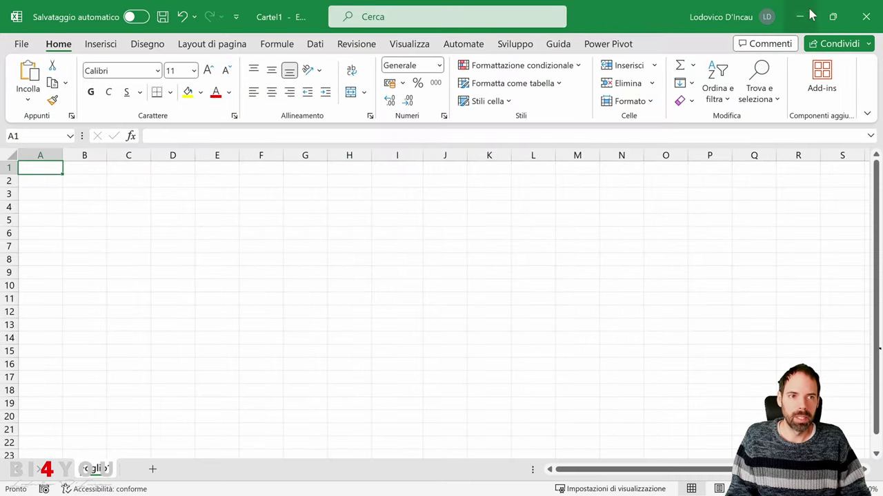
{"action": "left_click", "coordinate": [799, 17]}
{"action": "left_click_drag", "start_coordinate": [25, 22], "coordinate": [230, 88]}
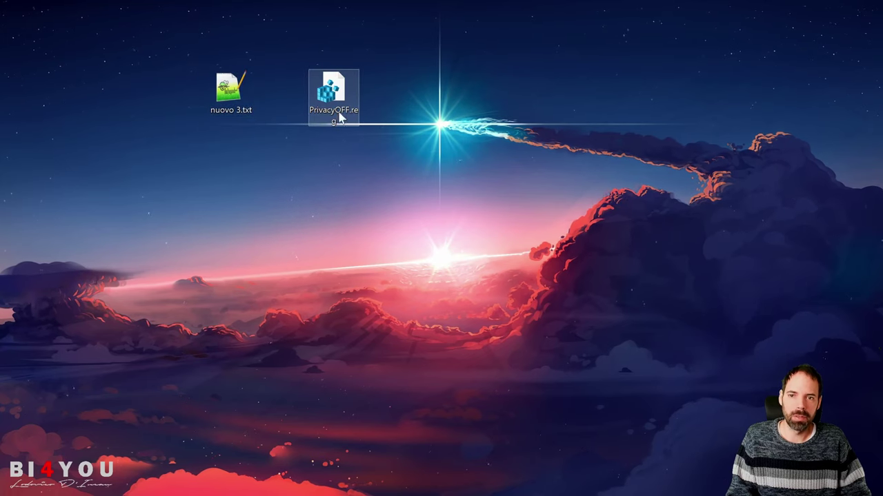
Rename nuovo 3.txt to nuovo 3.reg and accept the extension change warning.
{"action": "left_click", "coordinate": [243, 113]}
{"action": "key", "text": "F2"}
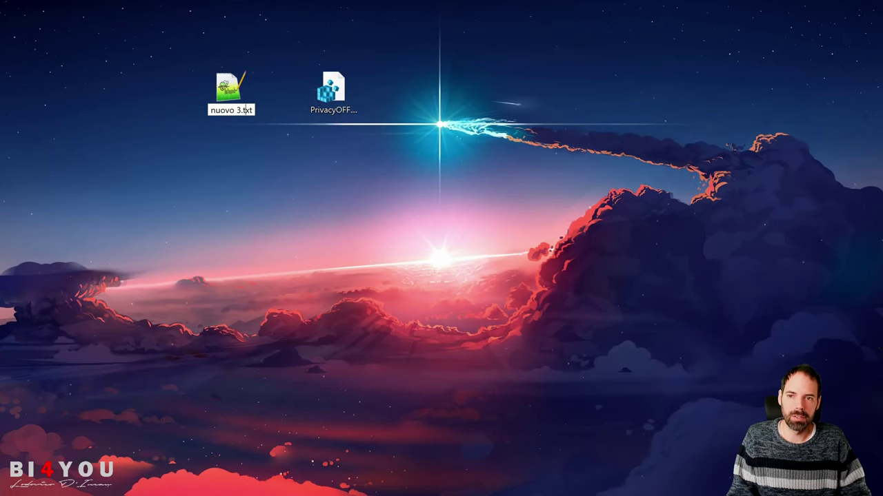
{"action": "type", "text": "reg"}
{"action": "key", "text": "Return"}
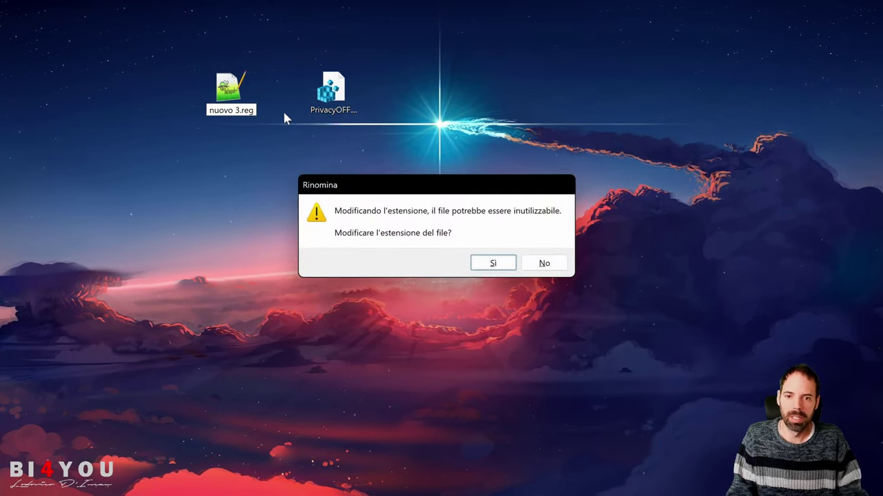
{"action": "left_click", "coordinate": [491, 264]}
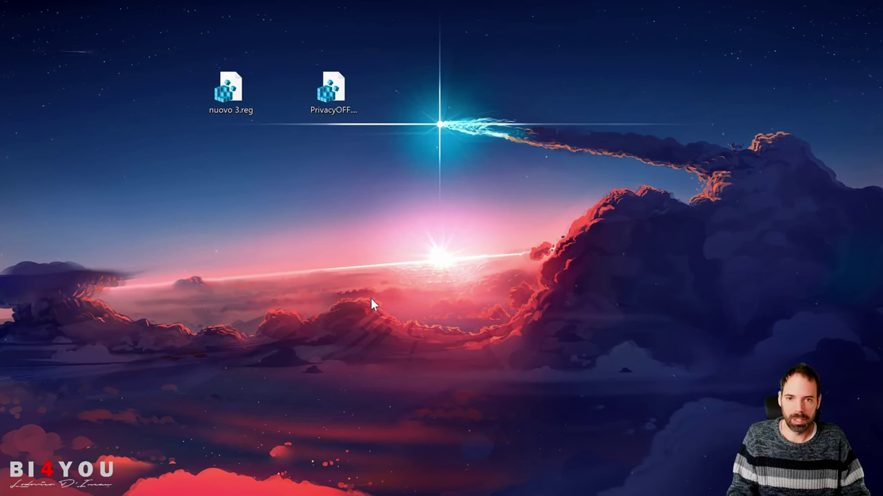
Uncheck 'Hide extensions for known file types' in File Explorer's Folder Options and apply.
{"action": "key", "text": "super+e"}
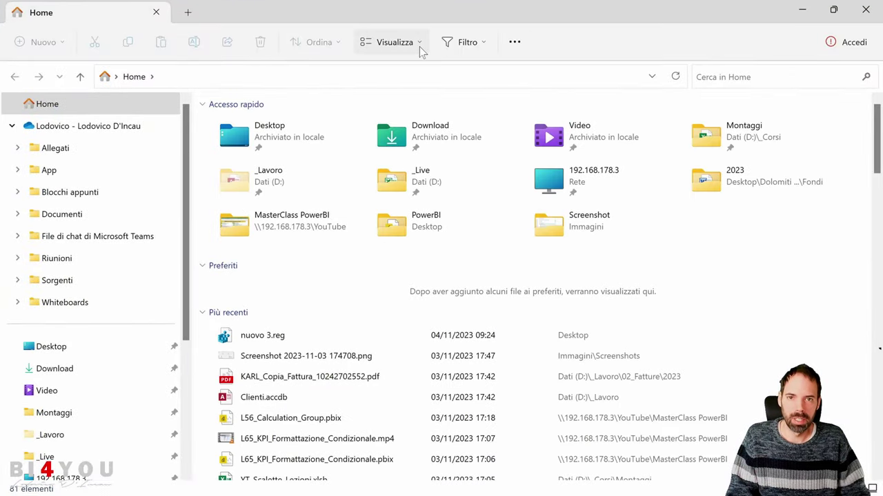
{"action": "left_click", "coordinate": [511, 45]}
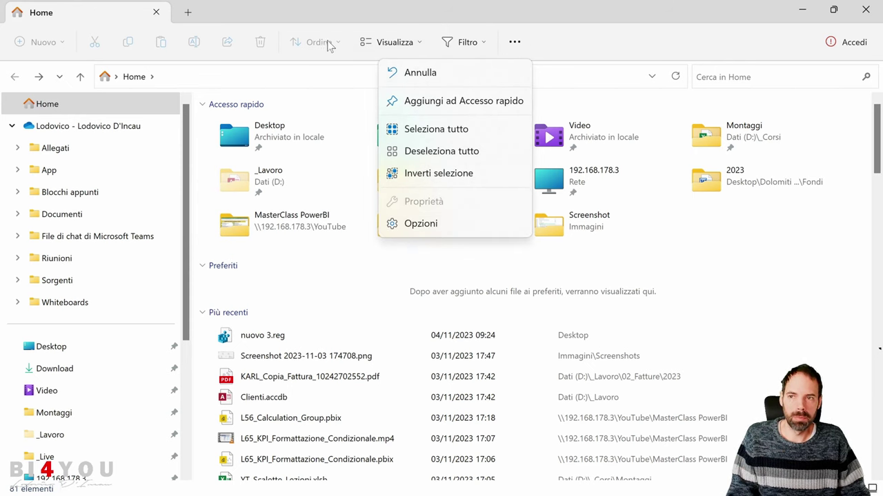
{"action": "left_click", "coordinate": [422, 225]}
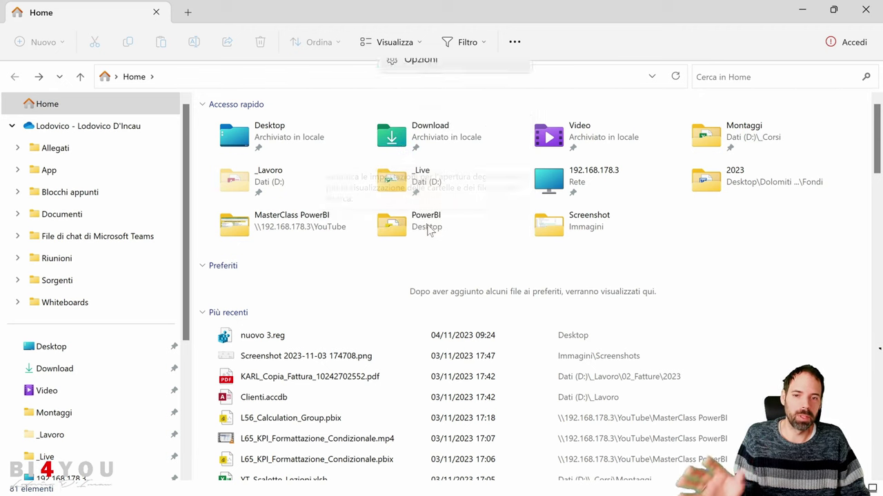
{"action": "left_click", "coordinate": [89, 137]}
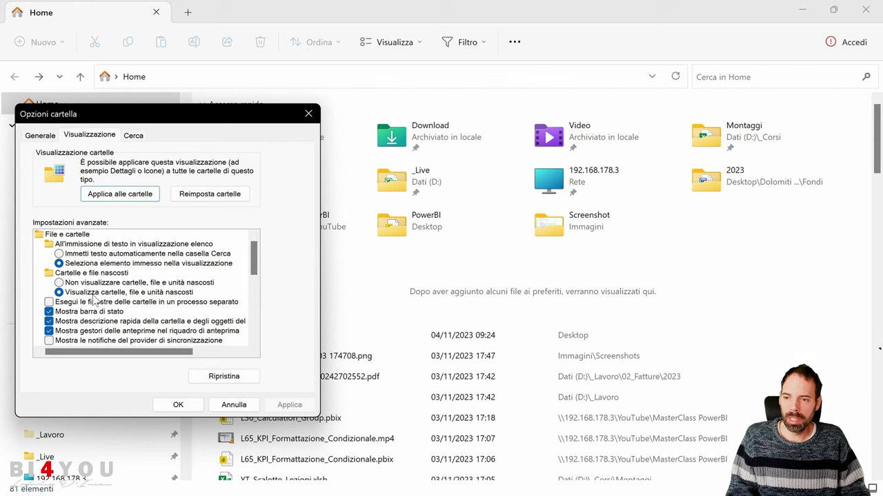
{"action": "left_click_drag", "start_coordinate": [250, 270], "coordinate": [258, 296]}
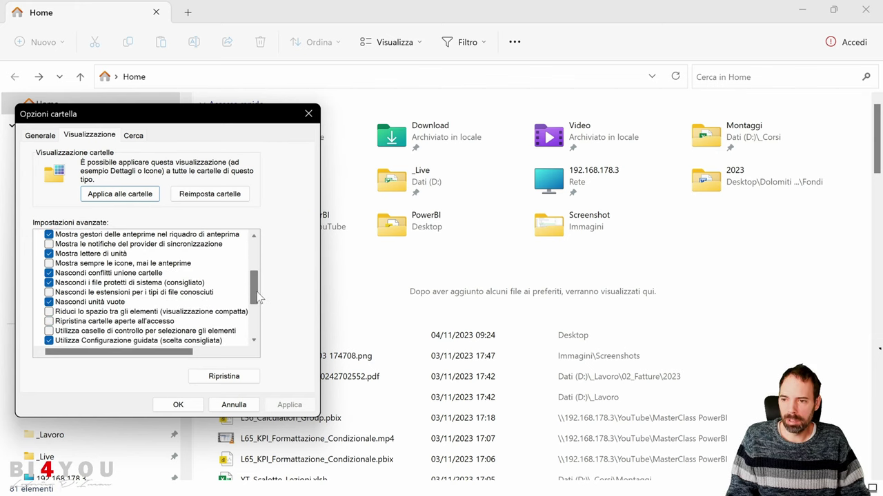
{"action": "left_click", "coordinate": [75, 293]}
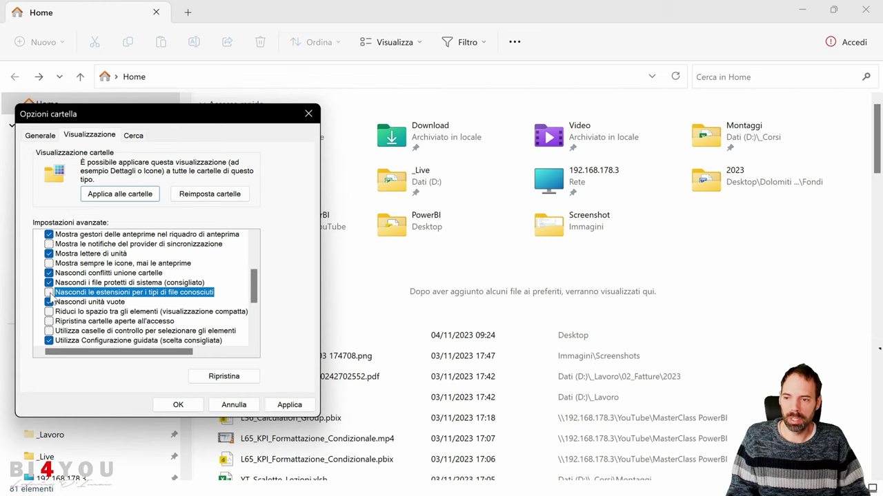
{"action": "left_click", "coordinate": [175, 405]}
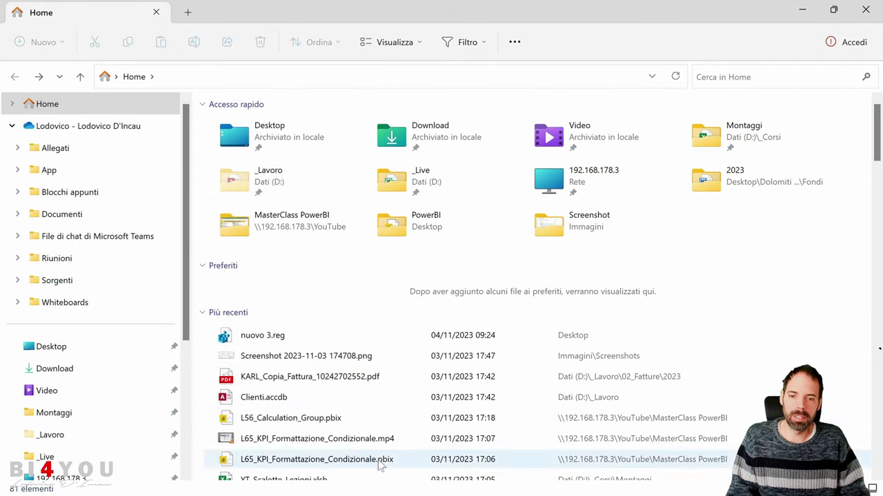
Check the View > Show menu, then close File Explorer.
{"action": "left_click", "coordinate": [409, 42]}
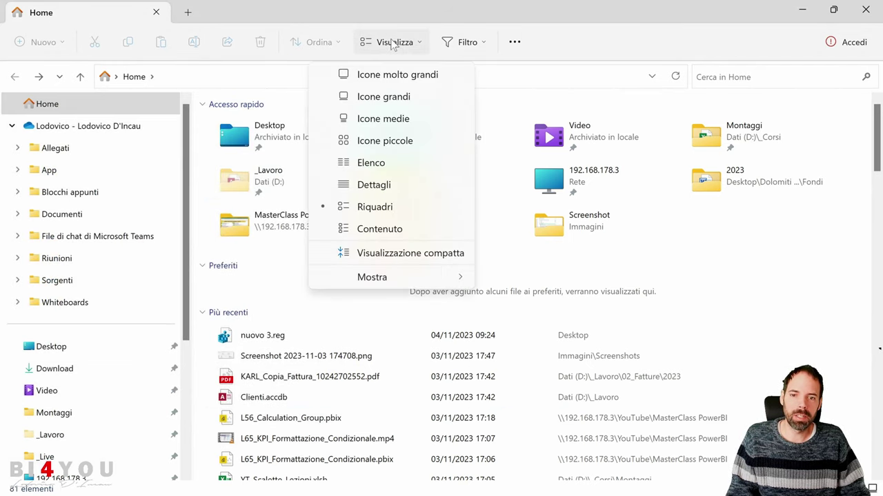
{"action": "mouse_move", "coordinate": [402, 279]}
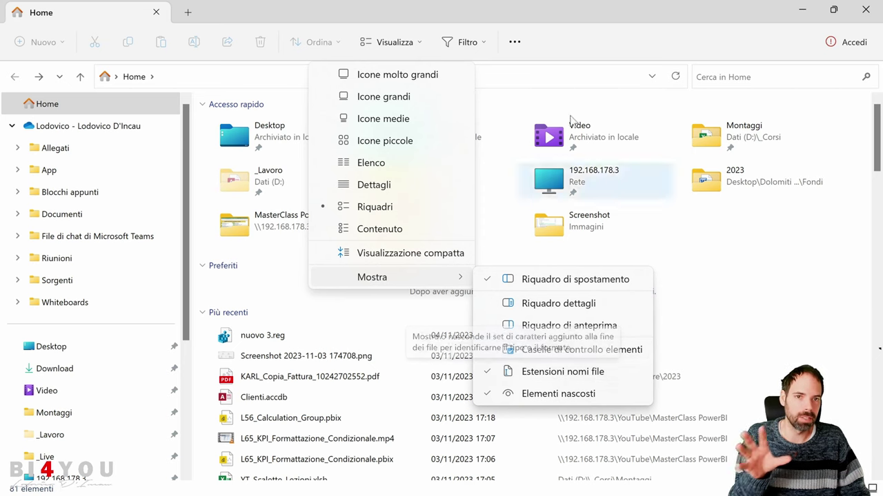
{"action": "left_click", "coordinate": [586, 28]}
Close File Explorer, switch to Notepad++, and discard the missing nuovo 3.txt.
{"action": "left_click", "coordinate": [865, 10]}
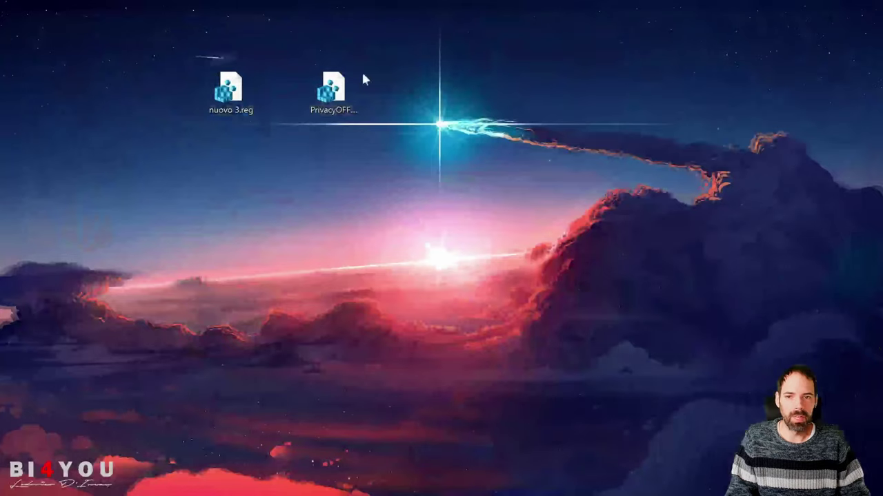
{"action": "key", "text": "alt+Tab"}
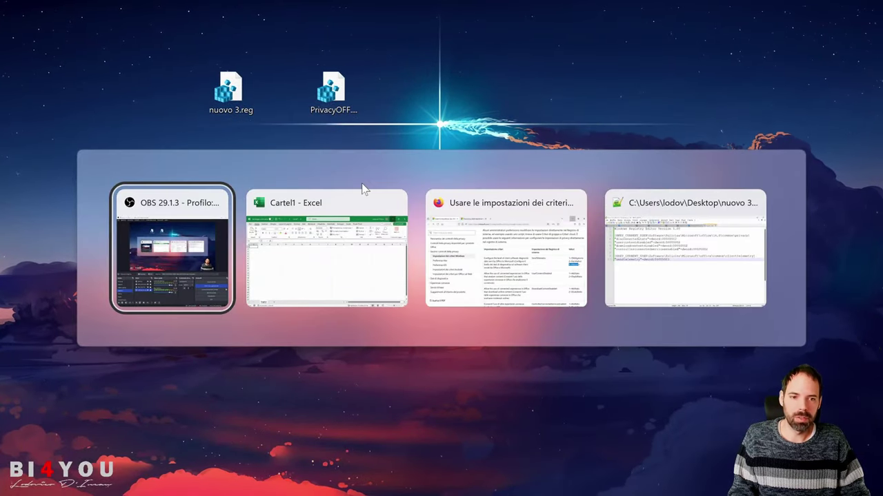
{"action": "key", "text": "alt+Tab"}
{"action": "key", "text": "alt+Tab"}
{"action": "key", "text": "alt+Tab"}
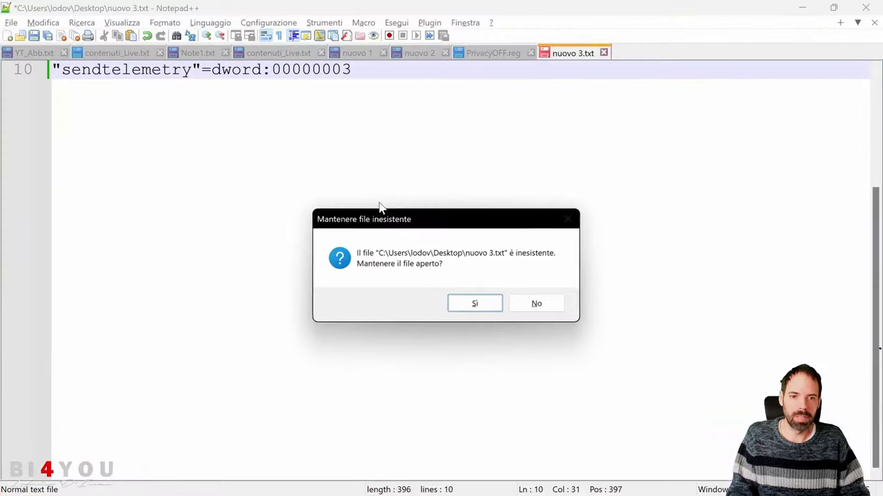
{"action": "left_click", "coordinate": [535, 303]}
Review the full contents of PrivacyOFF.reg, then close it and minimize Notepad++.
{"action": "key", "text": "shift+Up"}
{"action": "key", "text": "shift+Up"}
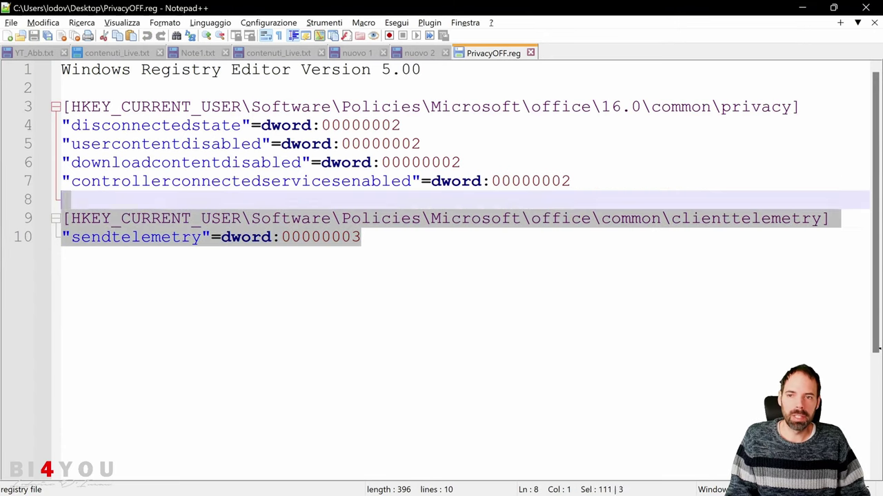
{"action": "key", "text": "ctrl+shift+Home"}
{"action": "key", "text": "ctrl+End"}
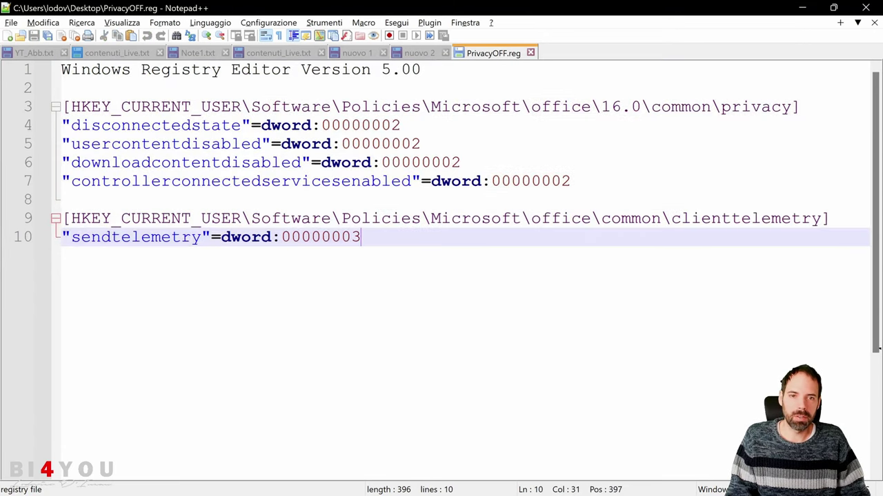
{"action": "left_click", "coordinate": [802, 7]}
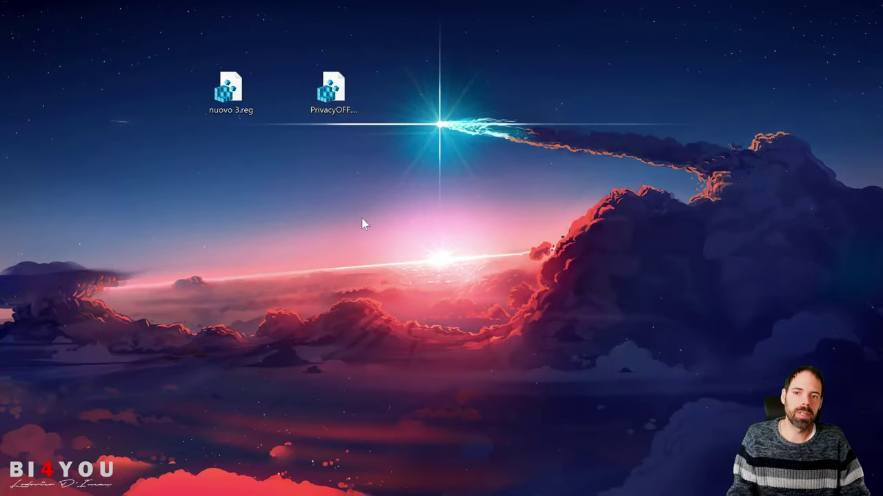
{"action": "left_click", "coordinate": [269, 487]}
{"action": "left_click", "coordinate": [528, 53]}
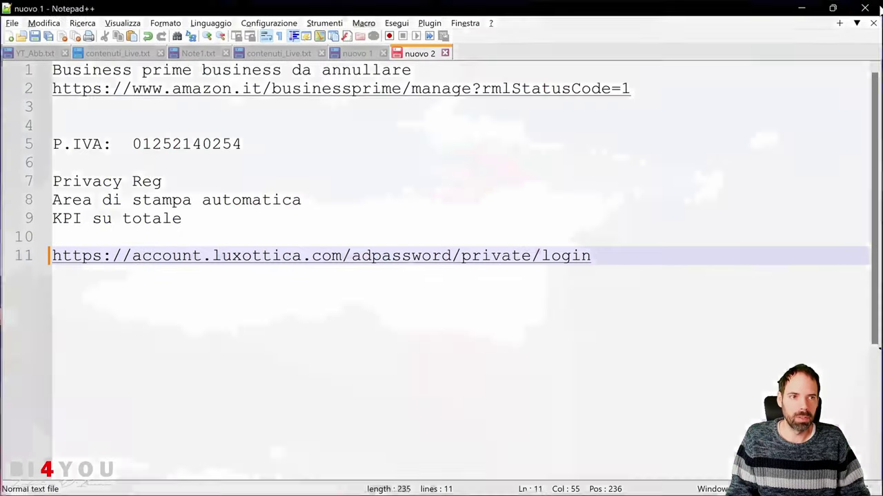
{"action": "left_click", "coordinate": [269, 487]}
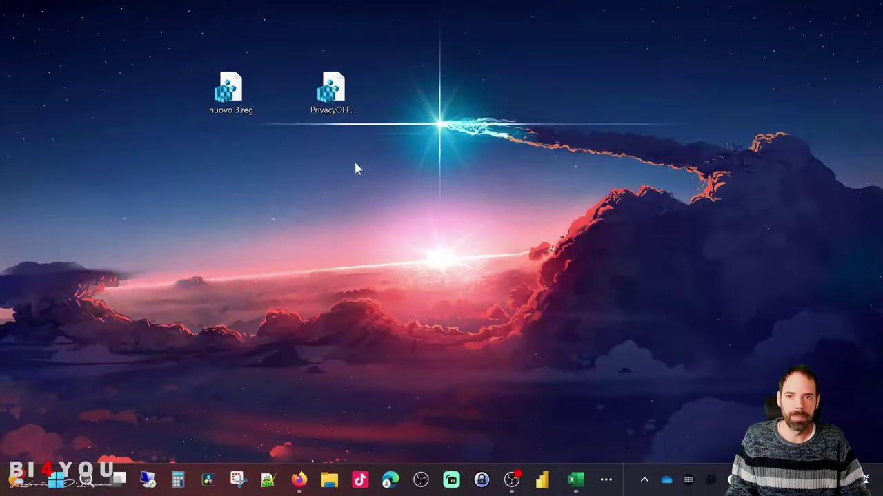
Merge PrivacyOFF.reg into the registry, approving the prompts and acknowledging the added keys.
{"action": "double_click", "coordinate": [333, 117]}
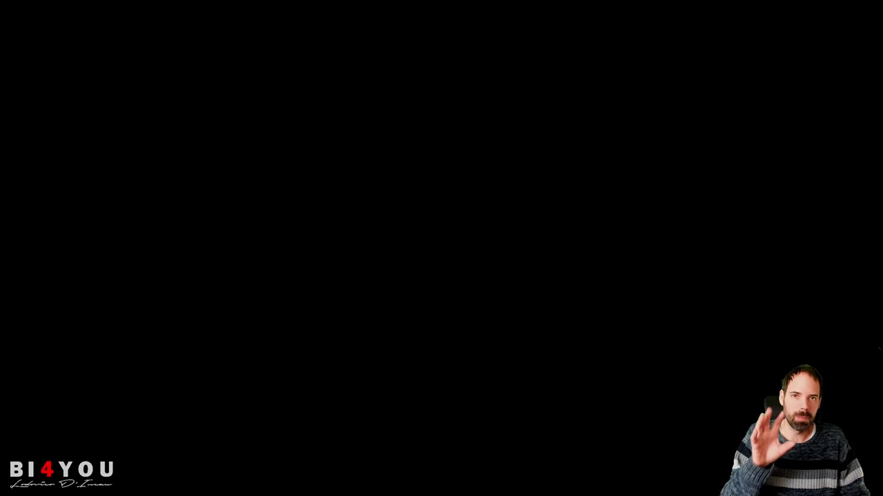
{"action": "left_click", "coordinate": [382, 358]}
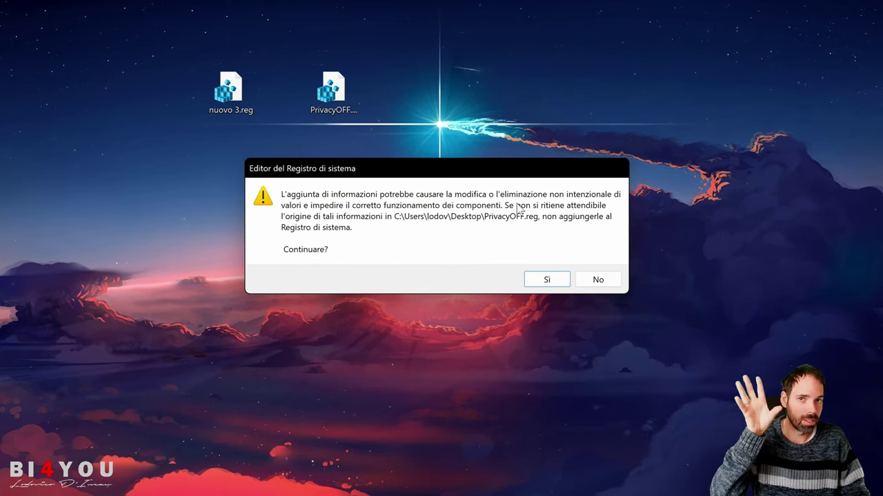
{"action": "left_click", "coordinate": [546, 281]}
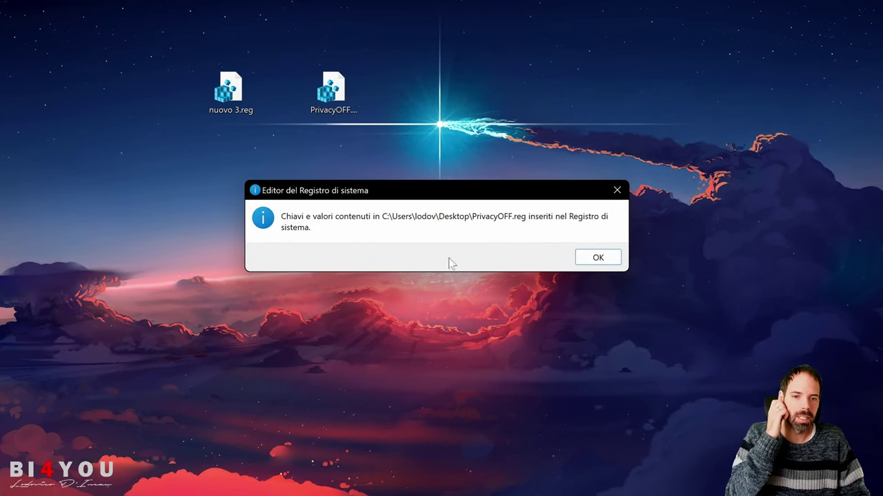
{"action": "left_click", "coordinate": [595, 257]}
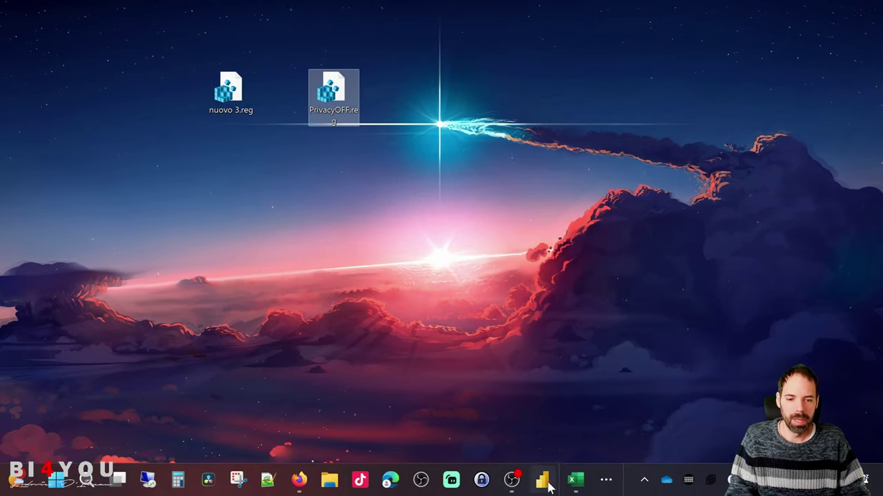
Close Excel without saving the blank workbook (Non salvare).
{"action": "left_click", "coordinate": [576, 479]}
{"action": "left_click", "coordinate": [242, 199]}
{"action": "left_click", "coordinate": [866, 16]}
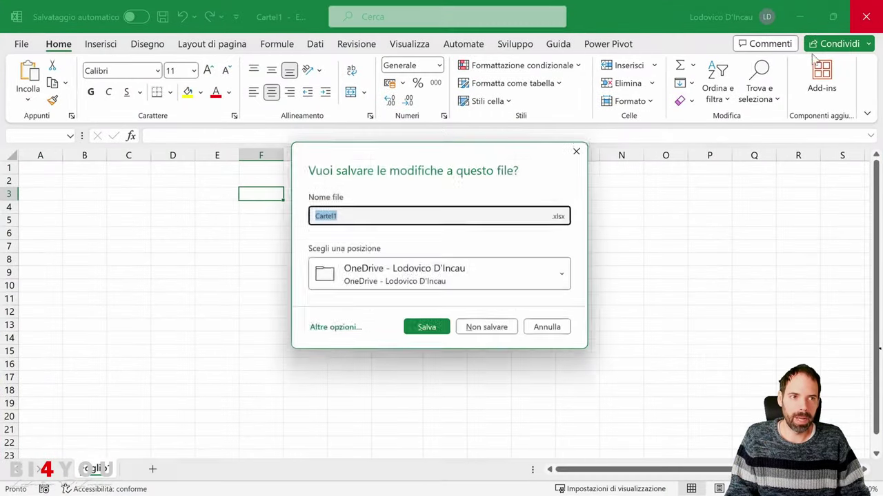
{"action": "left_click", "coordinate": [497, 326]}
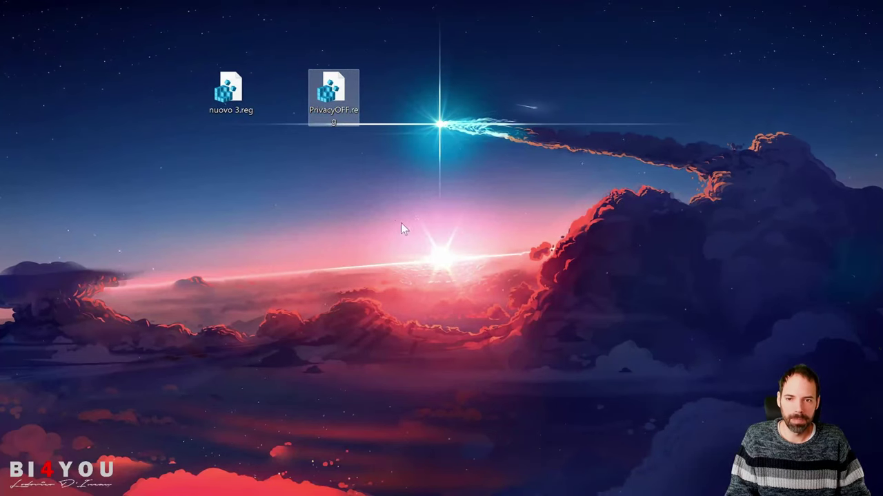
Relaunch Excel and check Account privacy settings showing connected experiences disabled.
{"action": "left_click", "coordinate": [512, 480]}
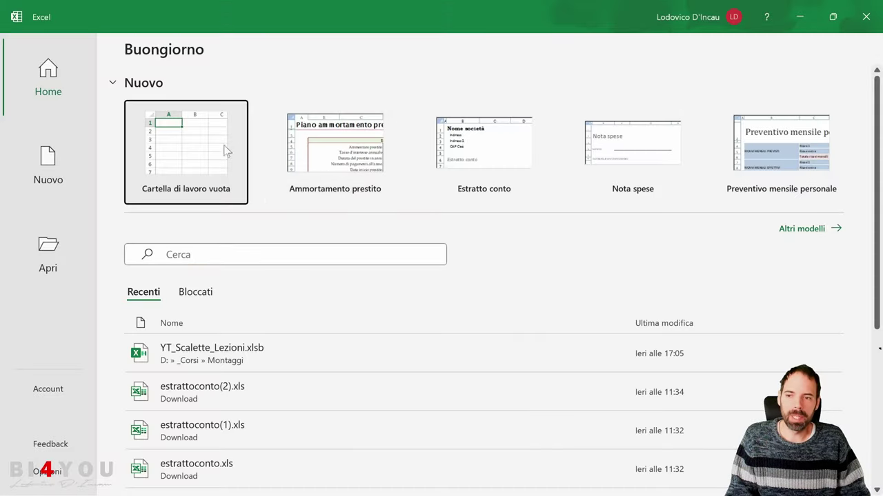
{"action": "left_click", "coordinate": [48, 391]}
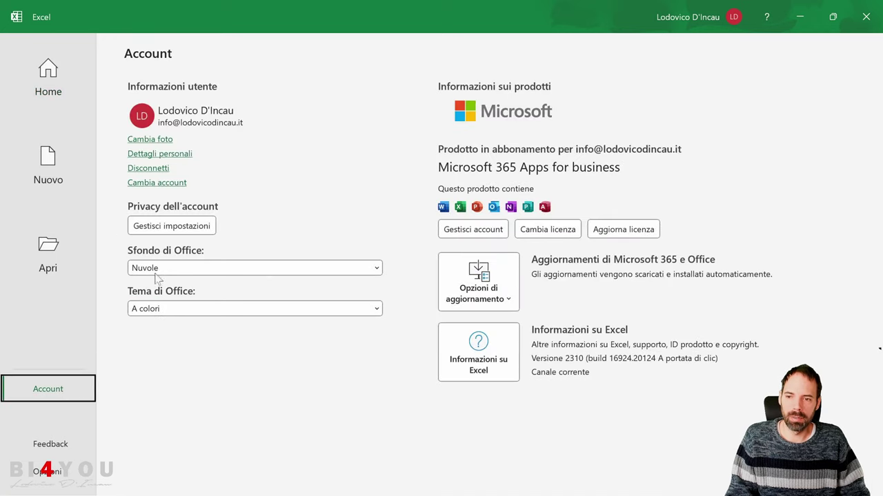
{"action": "left_click", "coordinate": [171, 226]}
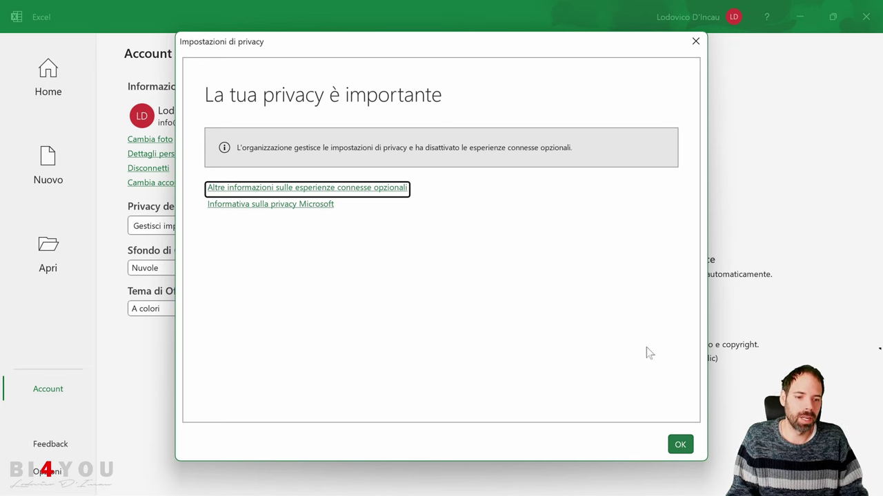
{"action": "left_click", "coordinate": [680, 444]}
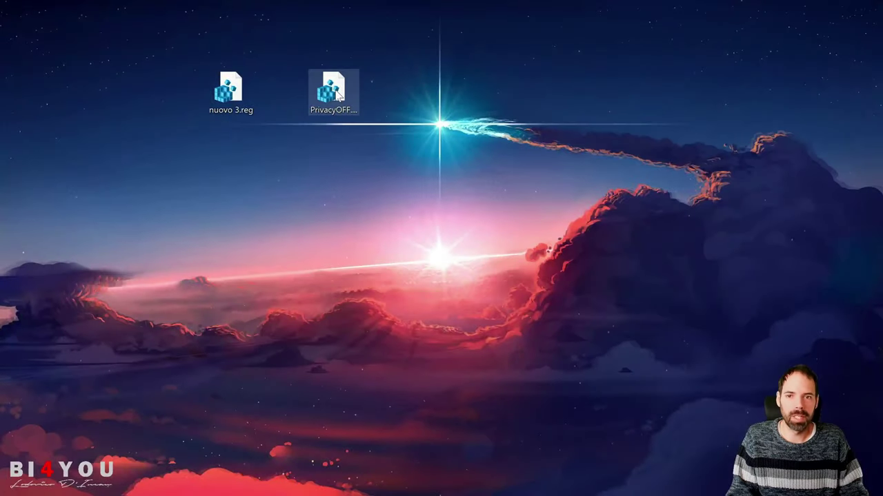
Edit PrivacyOFF.reg in Notepad++, changing the privacy and sendtelemetry values to 1.
{"action": "right_click", "coordinate": [337, 97]}
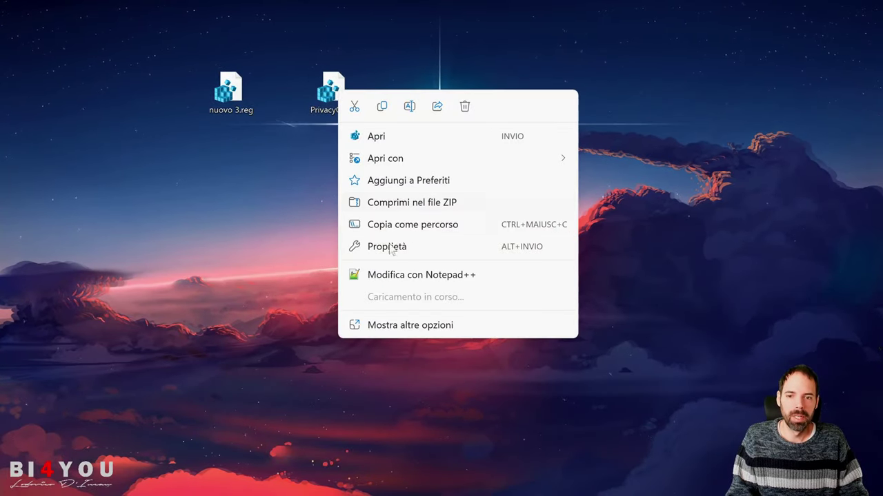
{"action": "left_click", "coordinate": [401, 274]}
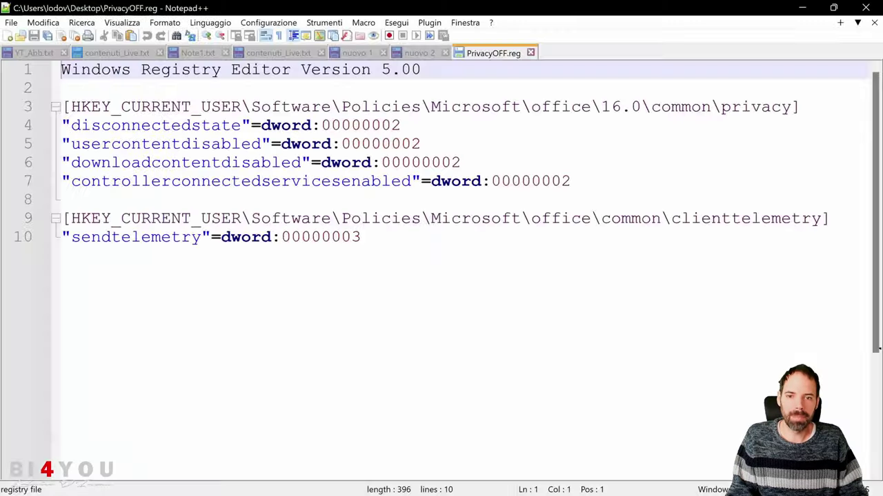
{"action": "left_click", "coordinate": [402, 181]}
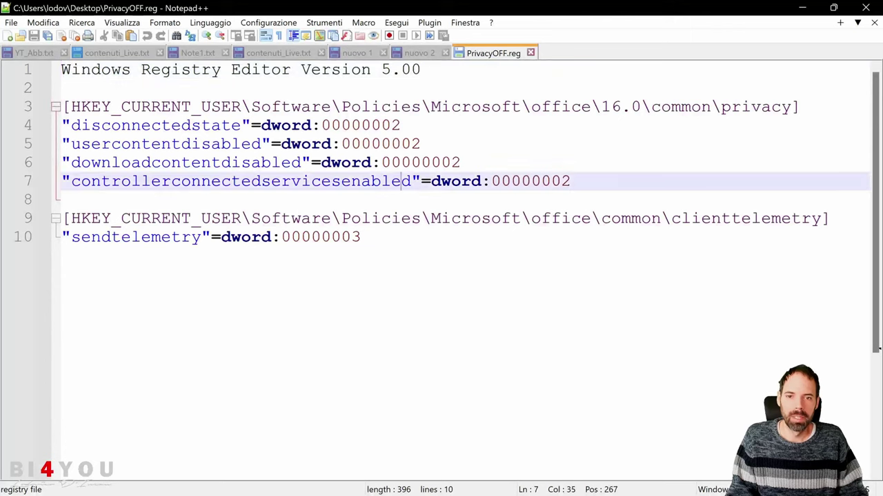
{"action": "type", "text": "1"}
{"action": "left_click_drag", "start_coordinate": [390, 125], "coordinate": [460, 162]}
{"action": "type", "text": "1"}
{"action": "left_click_drag", "start_coordinate": [561, 181], "coordinate": [570, 181]}
{"action": "type", "text": "1"}
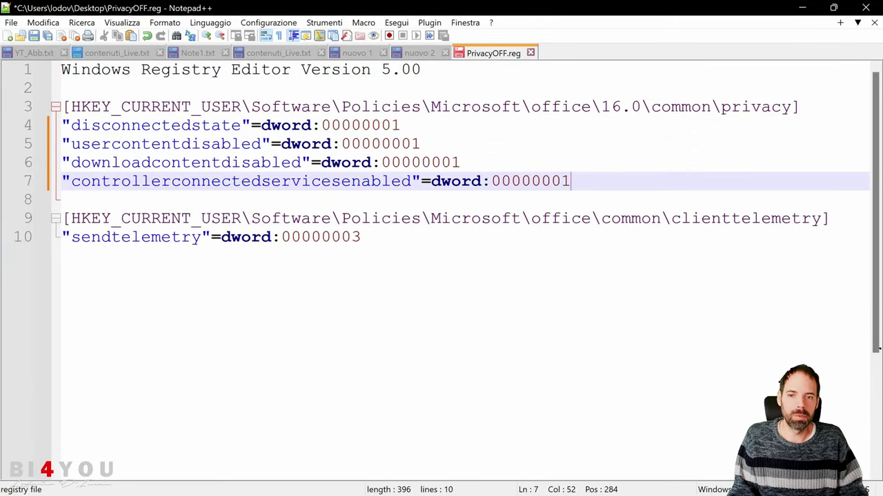
{"action": "left_click_drag", "start_coordinate": [351, 237], "coordinate": [361, 236]}
{"action": "type", "text": "1"}
Save the edited PrivacyOFF.reg and merge it into the registry again.
{"action": "left_click", "coordinate": [531, 53]}
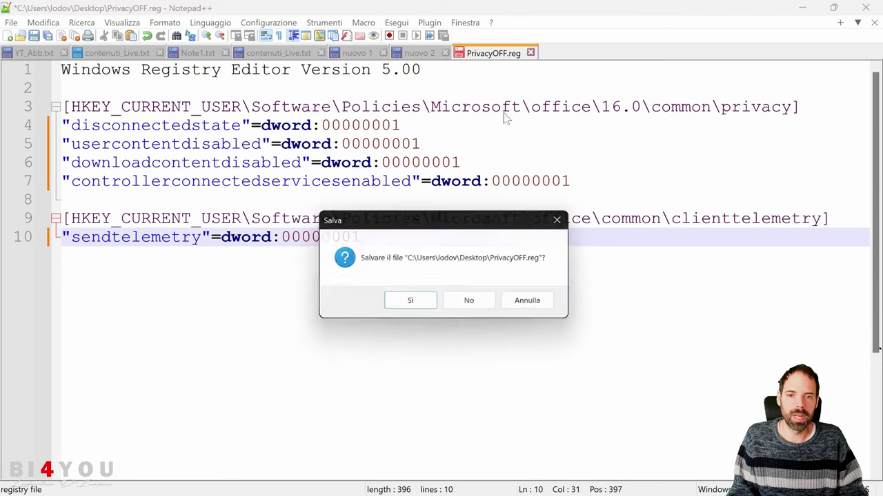
{"action": "left_click", "coordinate": [422, 304]}
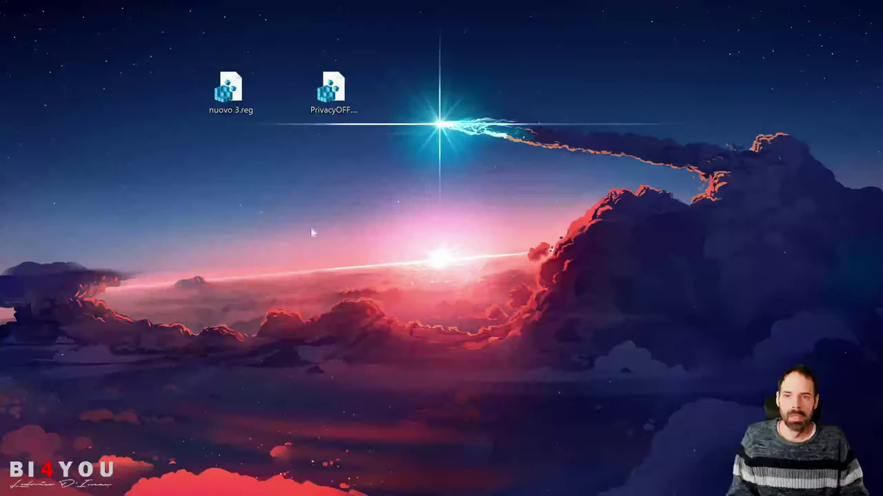
{"action": "double_click", "coordinate": [332, 88]}
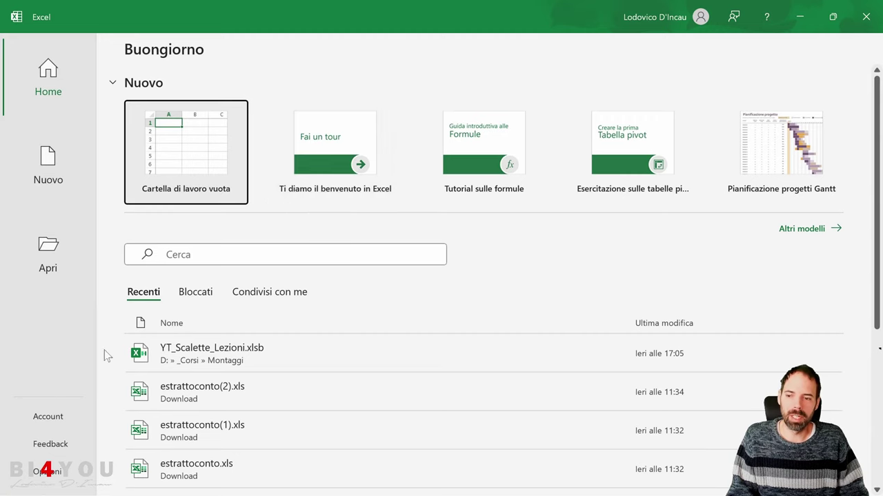
Open Excel's Account privacy settings and view optional connected experiences switched on.
{"action": "left_click", "coordinate": [55, 418]}
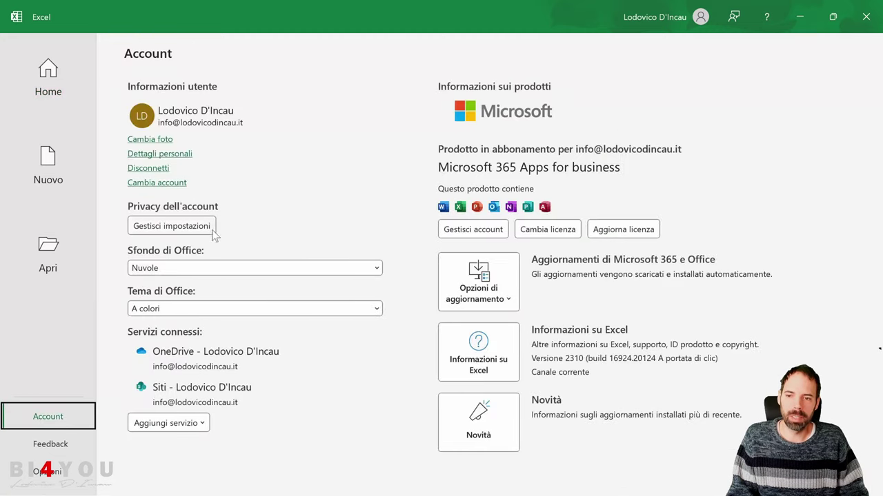
{"action": "left_click", "coordinate": [207, 226]}
{"action": "scroll", "coordinate": [311, 255], "scroll_direction": "down", "scroll_amount": 3}
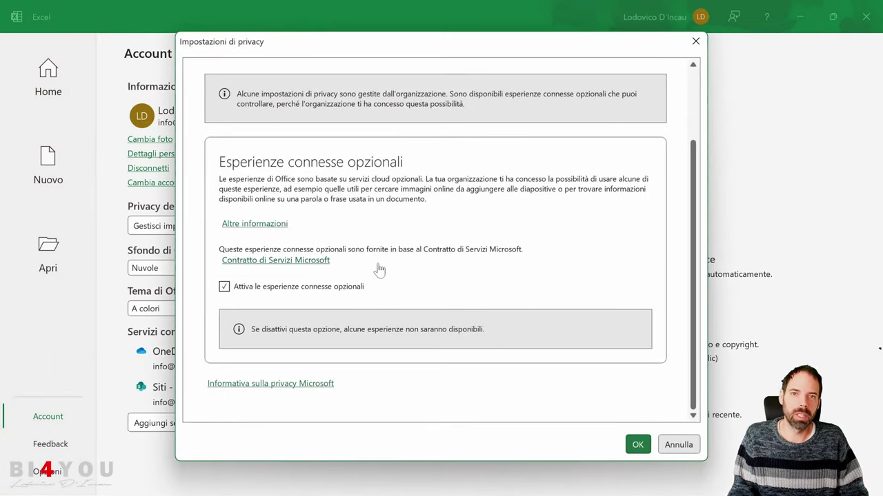
{"action": "scroll", "coordinate": [380, 269], "scroll_direction": "up", "scroll_amount": 3}
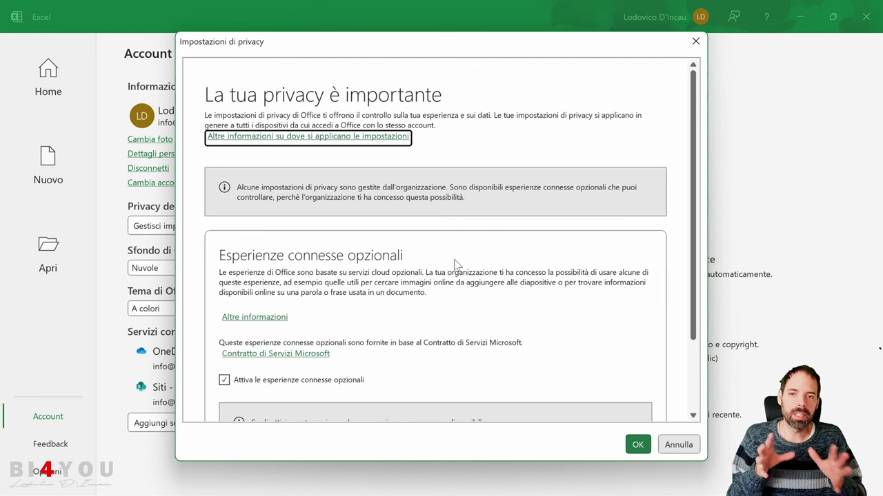